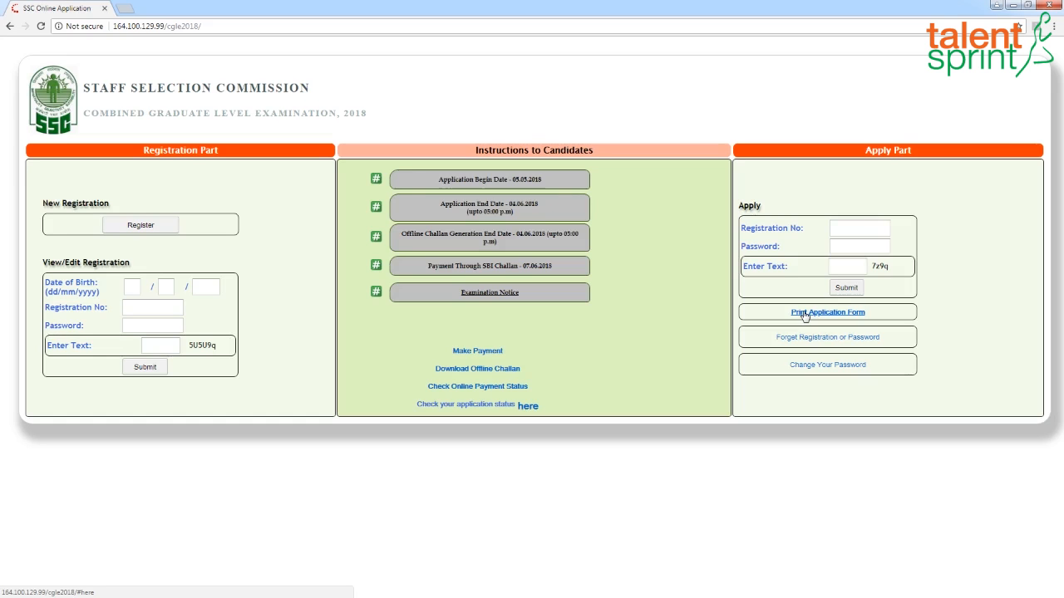
- Start a new registration, fill in the candidate's required personal details and captcha, and submit them with confirmation
{"action": "left_click", "coordinate": [141, 226]}
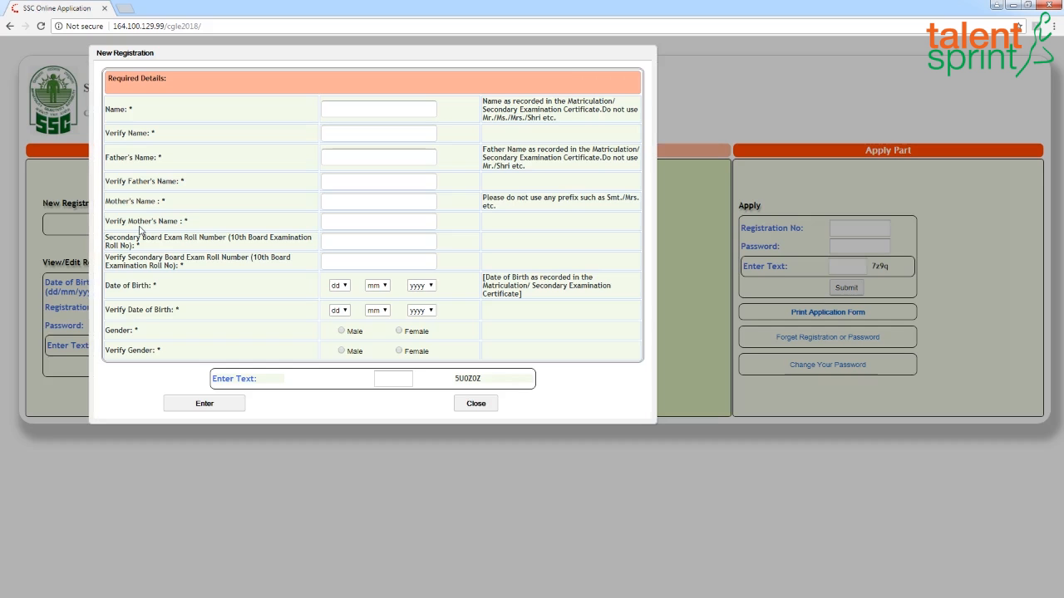
{"action": "left_click", "coordinate": [356, 109]}
{"action": "type", "text": "SYLVIA"}
{"action": "key", "text": "Return"}
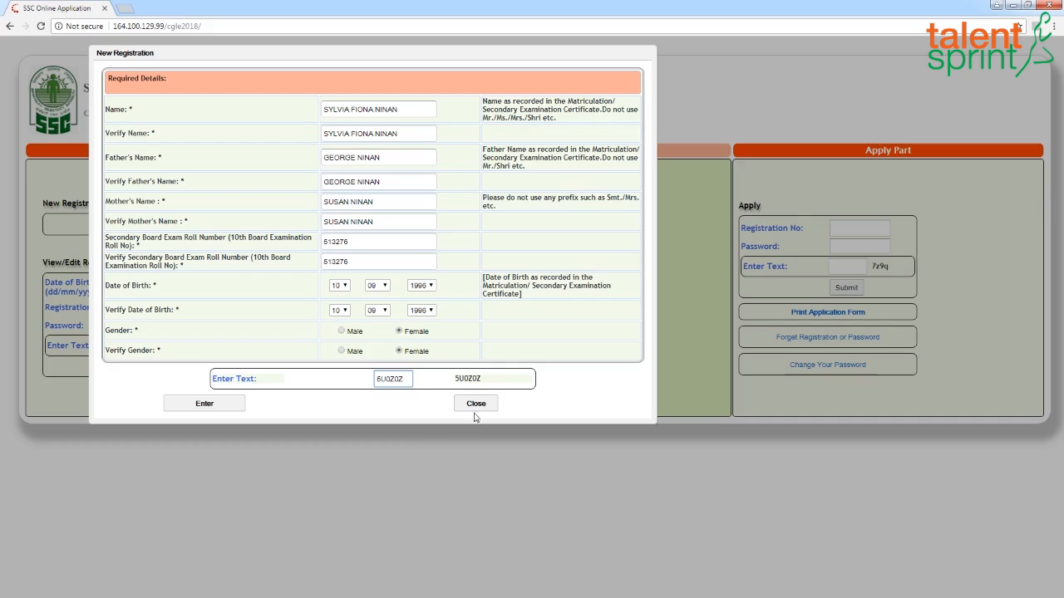
{"action": "left_click", "coordinate": [220, 411]}
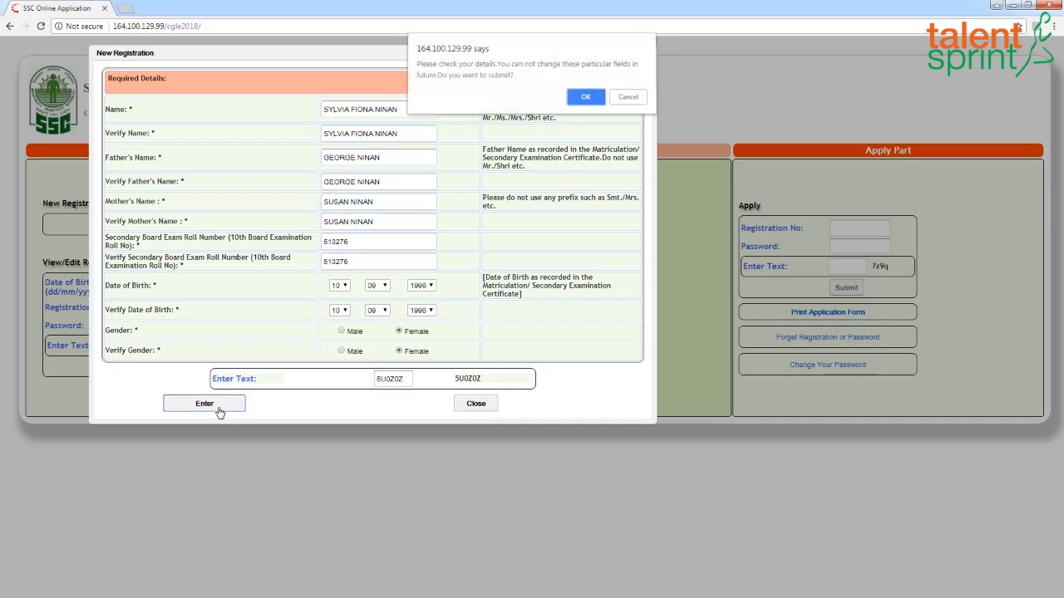
{"action": "left_click", "coordinate": [585, 98]}
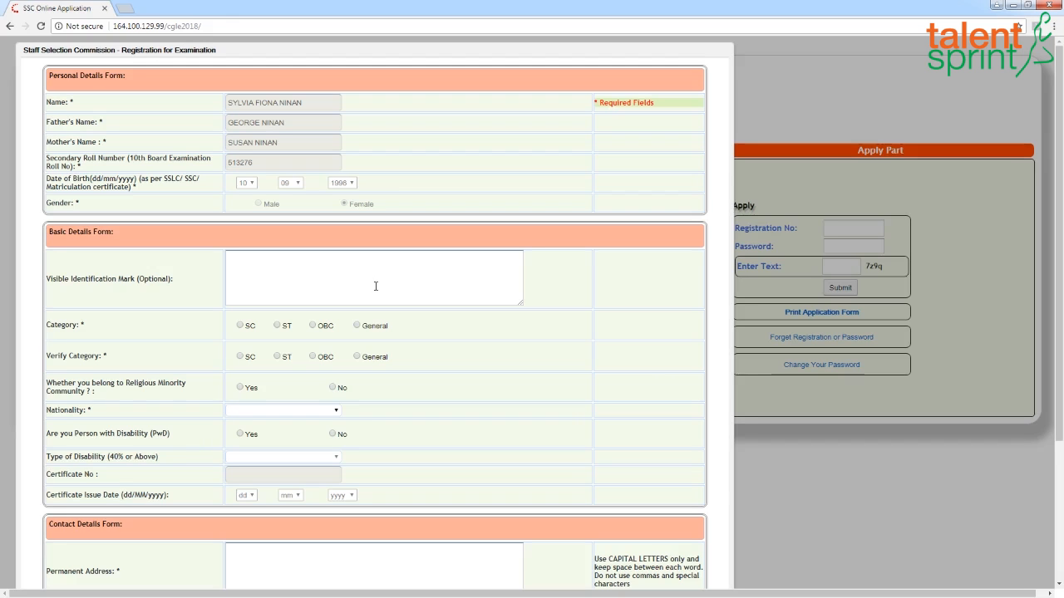
- Select General as the category and again as the verified category, acknowledging the warnings
{"action": "left_click", "coordinate": [357, 326]}
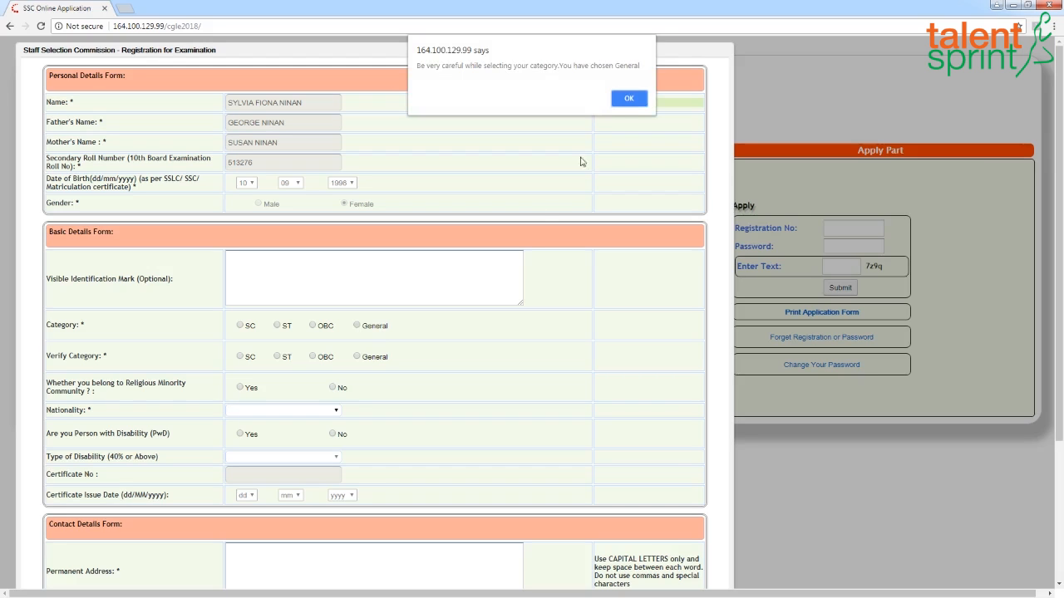
{"action": "left_click", "coordinate": [629, 98]}
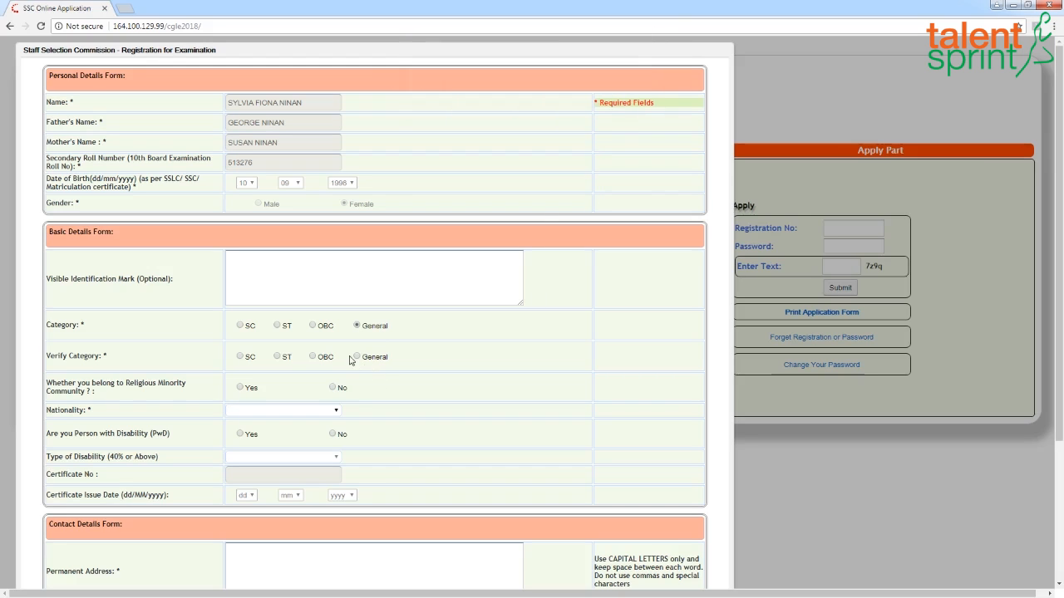
{"action": "left_click", "coordinate": [357, 358]}
{"action": "left_click", "coordinate": [624, 100]}
- Answer No to religious minority, set nationality to Indian, and answer No to person with disability
{"action": "left_click", "coordinate": [331, 387]}
{"action": "scroll", "coordinate": [338, 428], "scroll_direction": "down", "scroll_amount": 1}
{"action": "left_click", "coordinate": [338, 357]}
{"action": "left_click", "coordinate": [288, 378]}
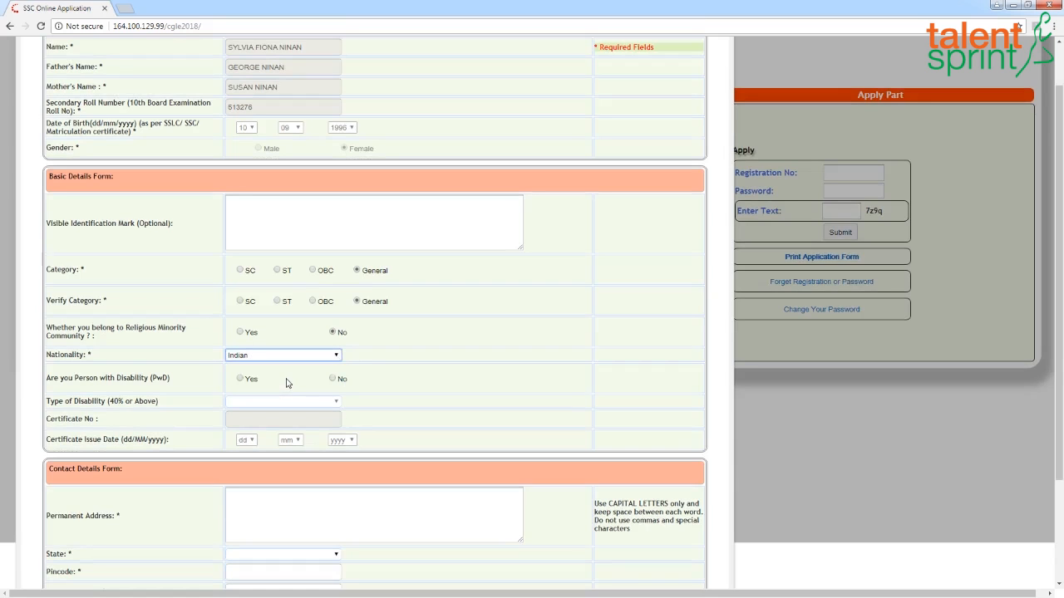
{"action": "left_click", "coordinate": [334, 380]}
- Fill in the contact details: permanent address, state, pincode, mobile number and e-mail with their confirmations
{"action": "scroll", "coordinate": [455, 423], "scroll_direction": "down", "scroll_amount": 1}
{"action": "scroll", "coordinate": [454, 421], "scroll_direction": "down", "scroll_amount": 1}
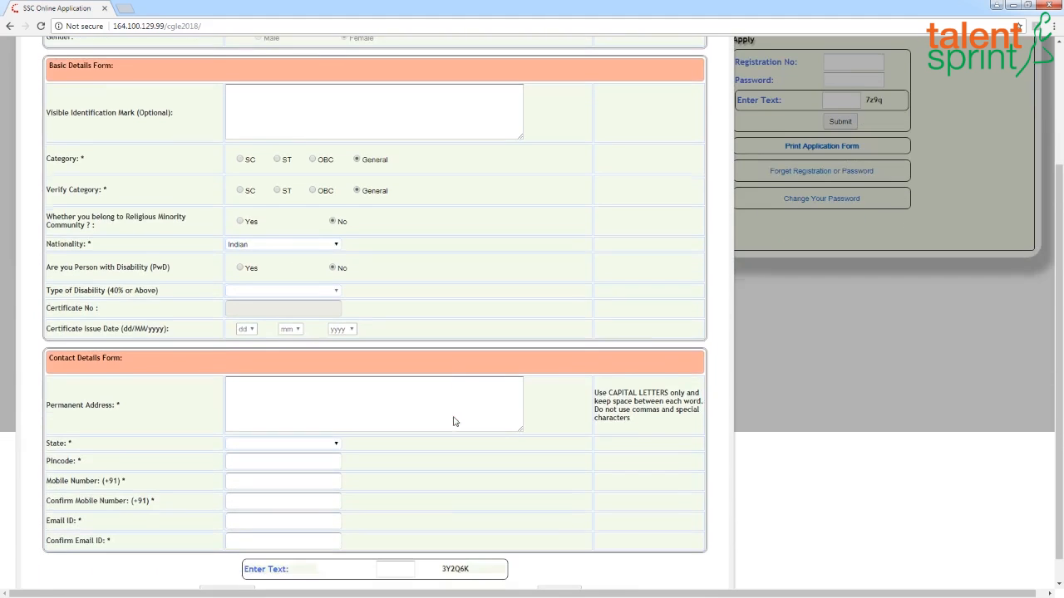
{"action": "scroll", "coordinate": [455, 421], "scroll_direction": "down", "scroll_amount": 1}
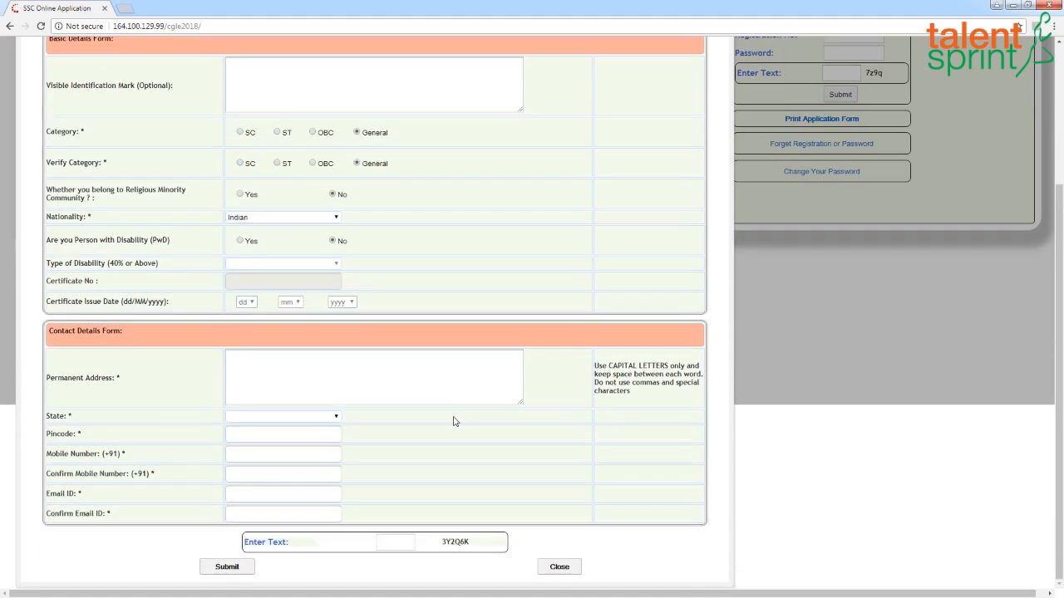
{"action": "left_click", "coordinate": [351, 381]}
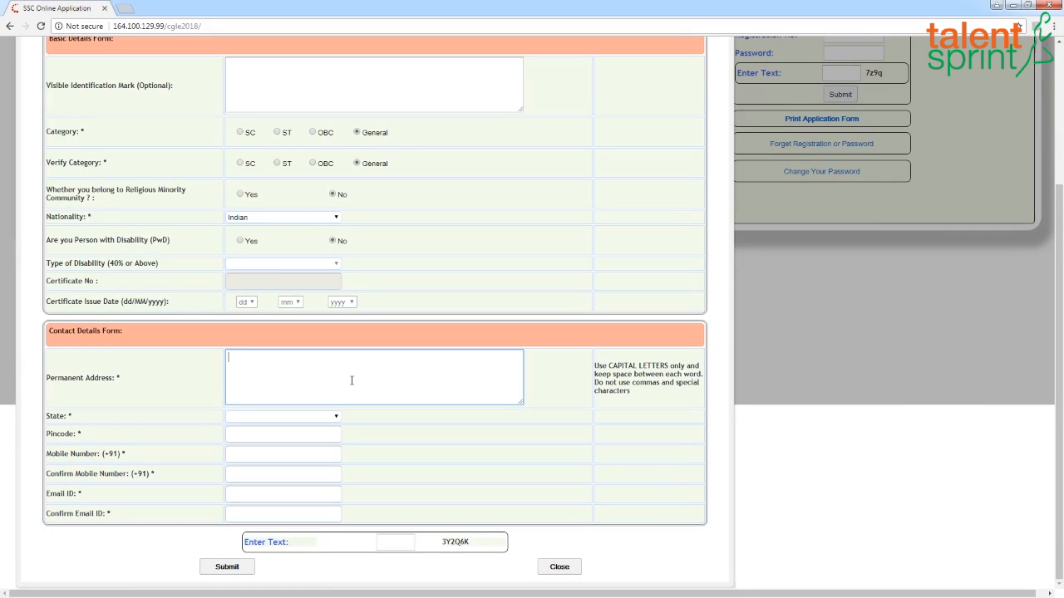
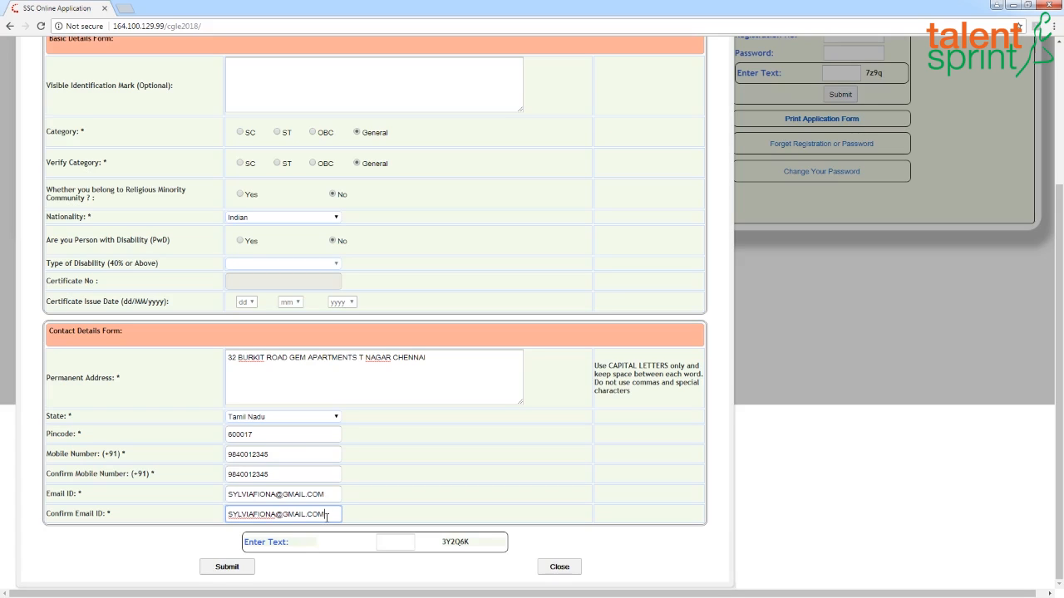
- Enter the captcha text and submit the registration form, confirming the prompt
{"action": "left_click", "coordinate": [396, 542]}
{"action": "type", "text": "3Y2Q6K"}
{"action": "left_click", "coordinate": [222, 572]}
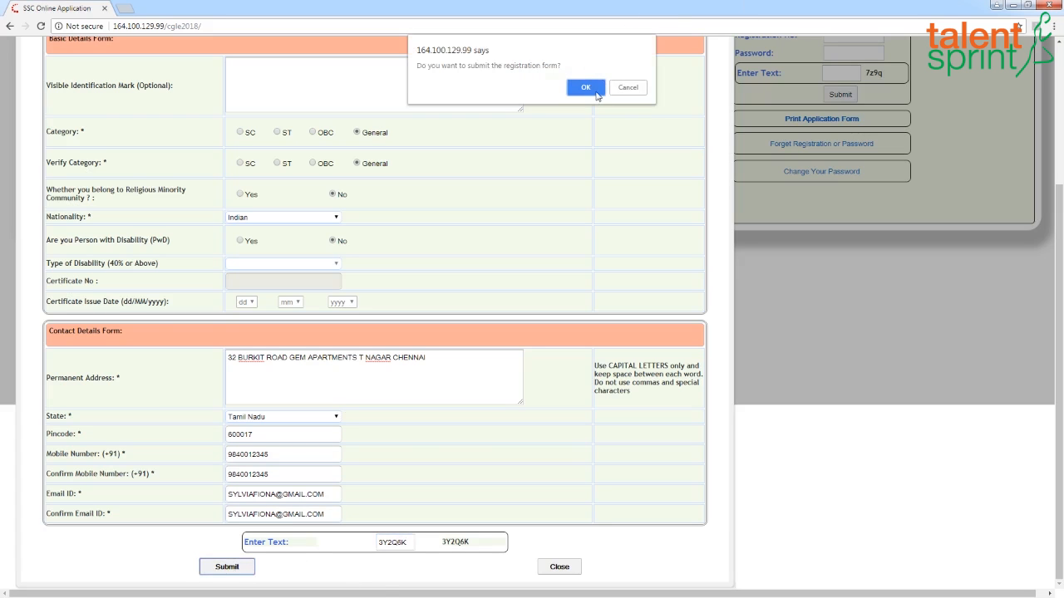
{"action": "left_click", "coordinate": [586, 88]}
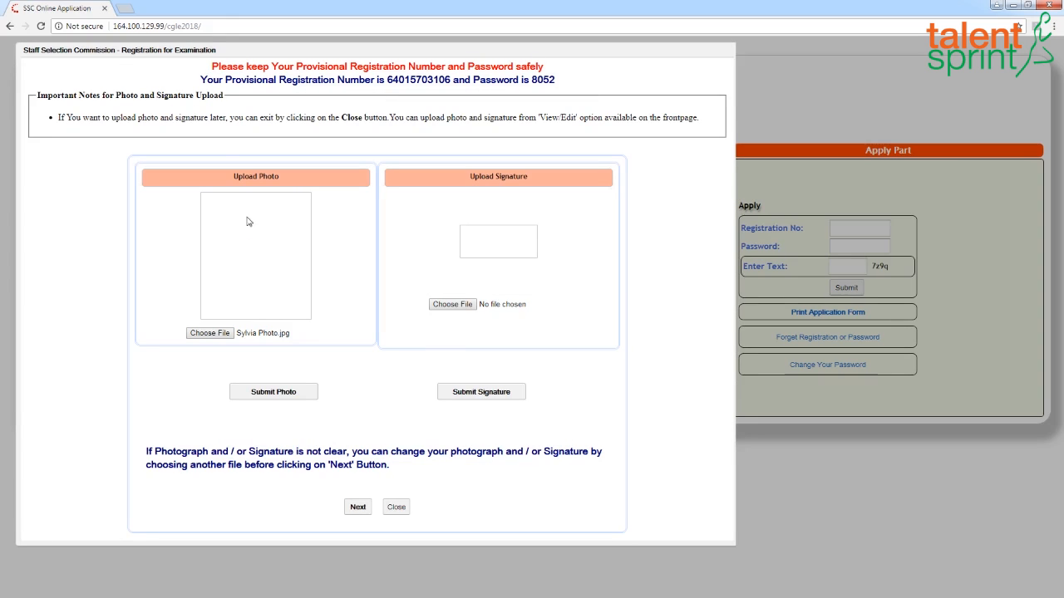
- Choose the candidate's photo file from the Desktop and submit it as the photo
{"action": "left_click_drag", "start_coordinate": [200, 79], "coordinate": [568, 79]}
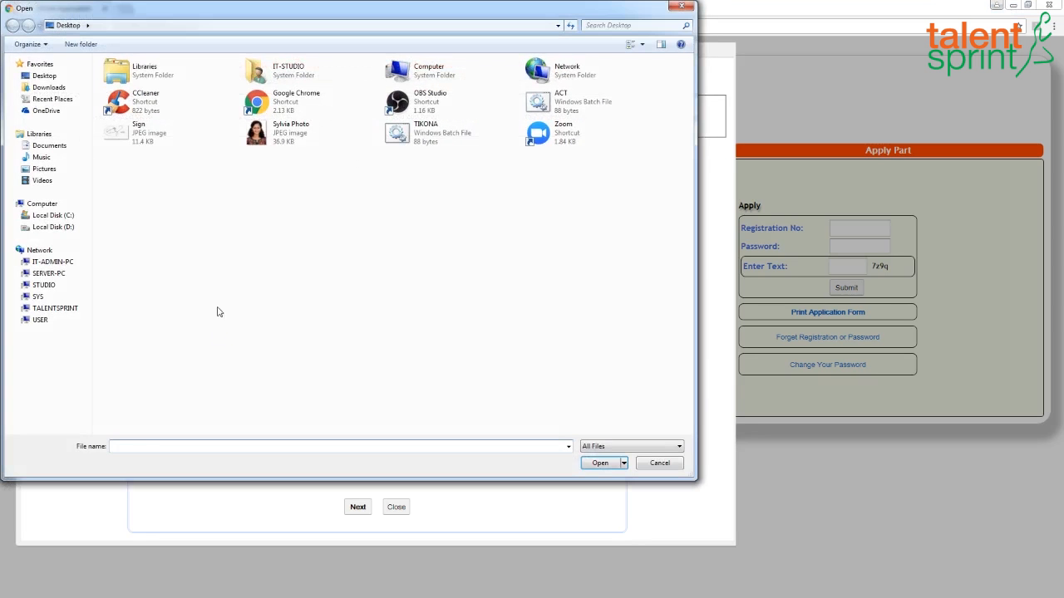
{"action": "left_click", "coordinate": [274, 129]}
{"action": "left_click", "coordinate": [590, 451]}
{"action": "left_click", "coordinate": [293, 396]}
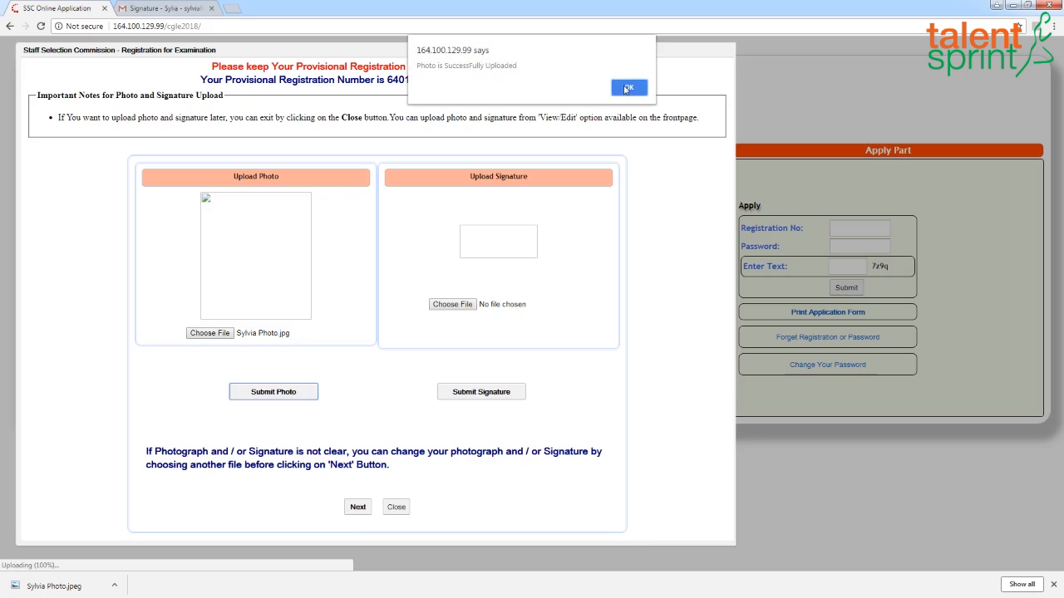
{"action": "left_click", "coordinate": [628, 89]}
- Choose Sign.jpg as the signature, submit it, and proceed past the upload page
{"action": "left_click", "coordinate": [452, 304]}
{"action": "left_click", "coordinate": [139, 129]}
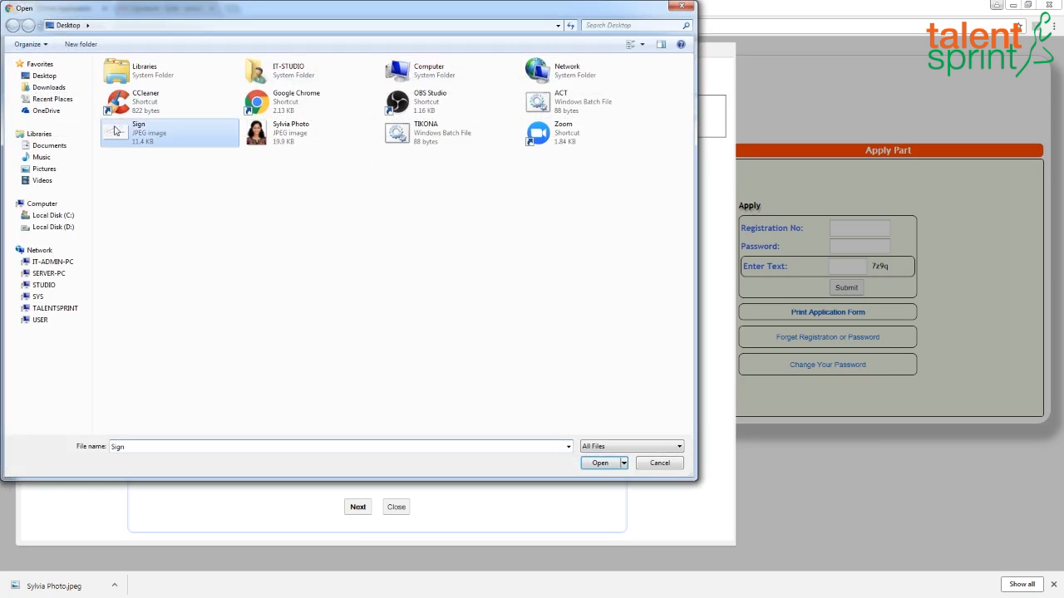
{"action": "left_click", "coordinate": [598, 464]}
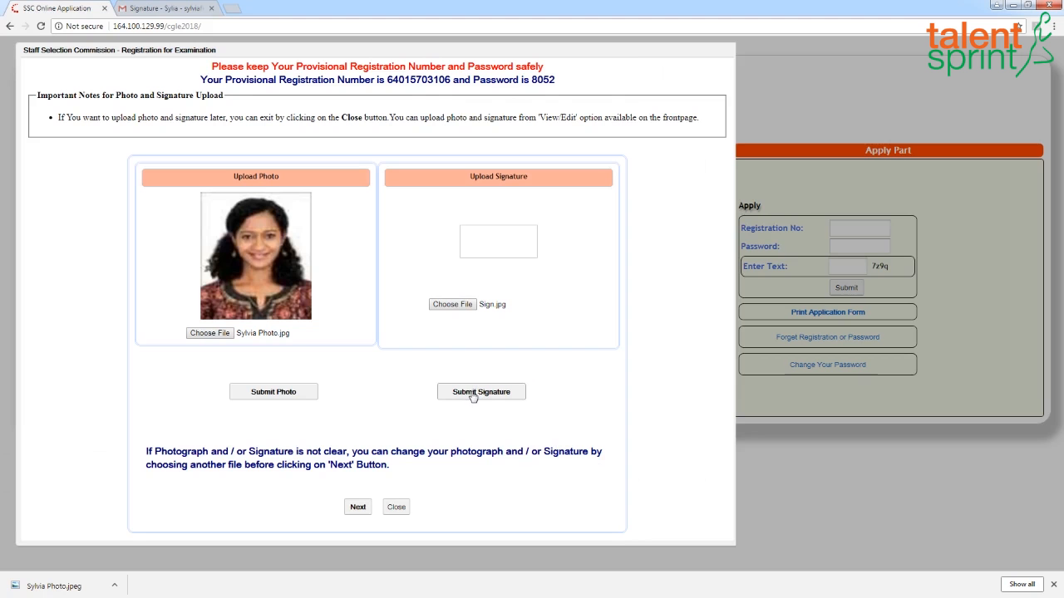
{"action": "left_click", "coordinate": [474, 393]}
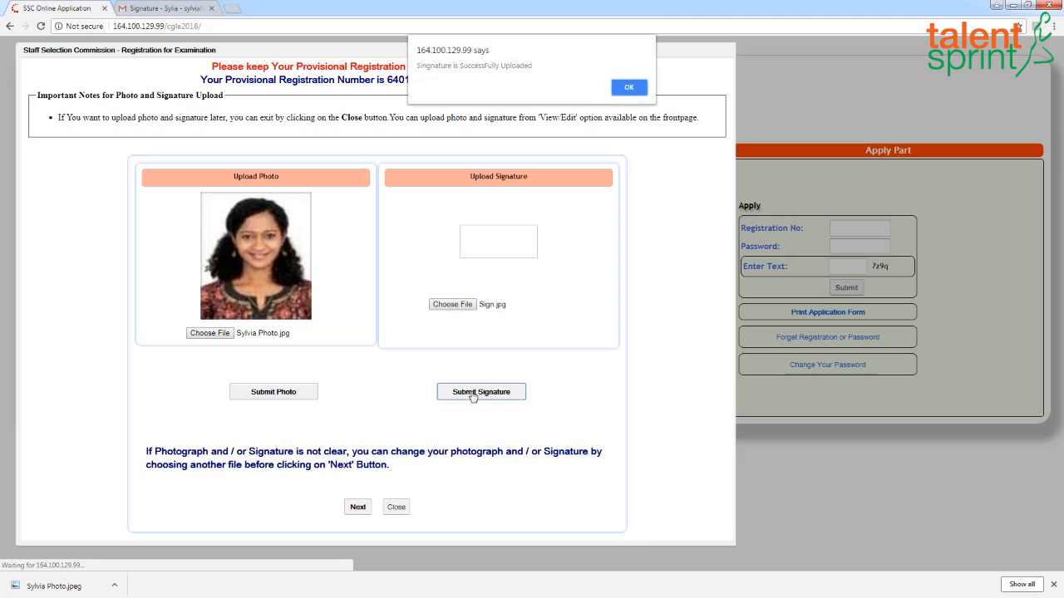
{"action": "left_click", "coordinate": [632, 88]}
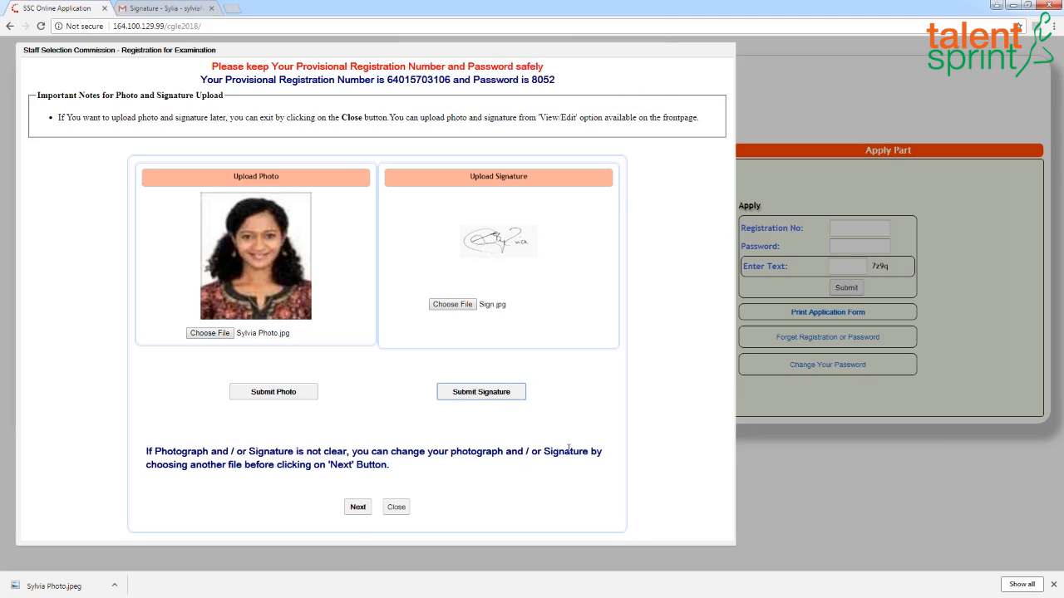
{"action": "left_click", "coordinate": [358, 508]}
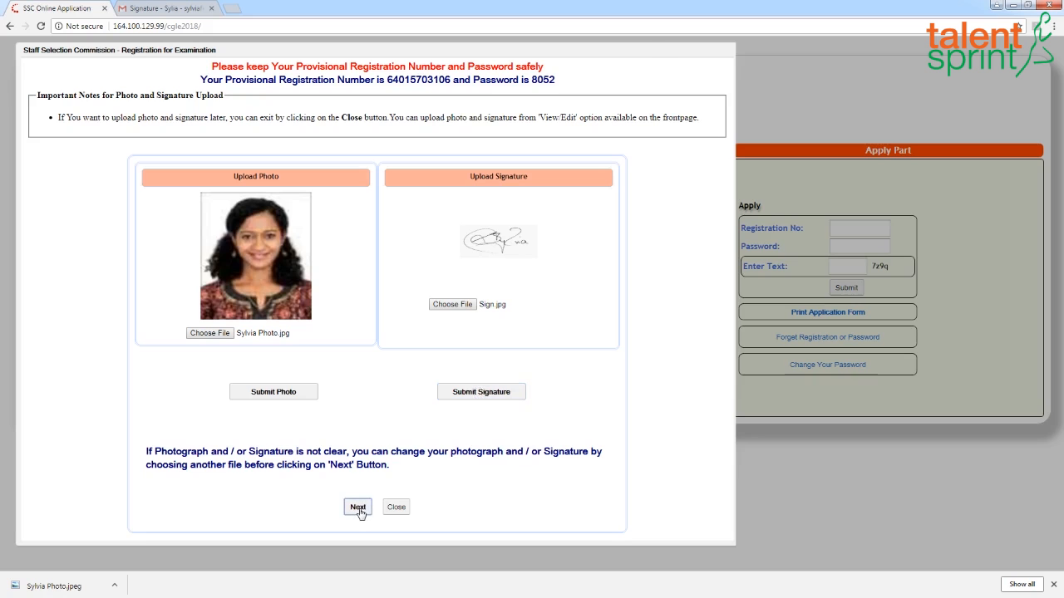
{"action": "left_click", "coordinate": [630, 87]}
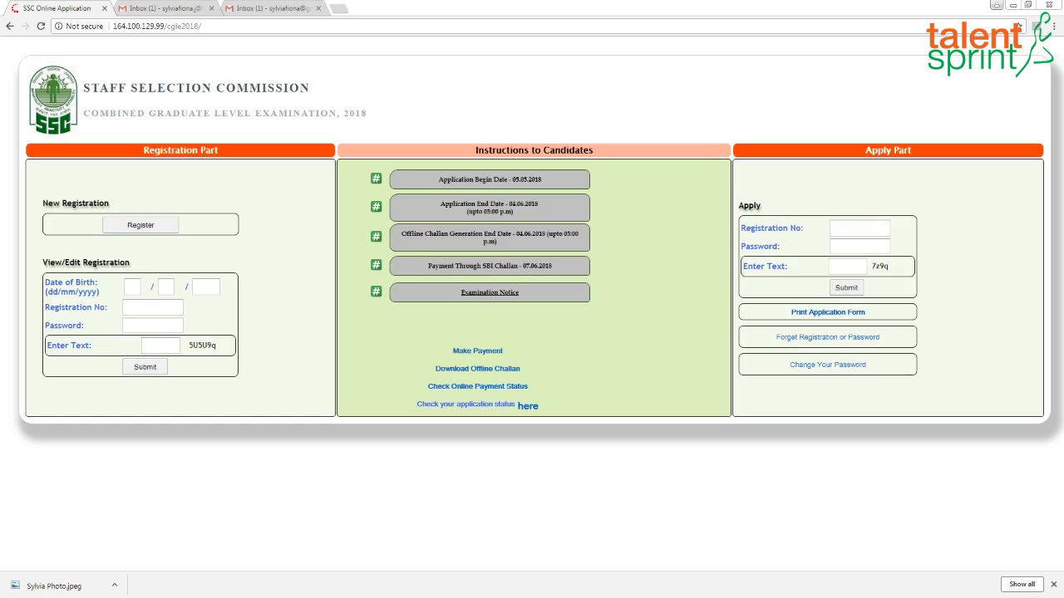
- Log in to the Apply section with the registration number, password and captcha text
{"action": "left_click", "coordinate": [846, 229]}
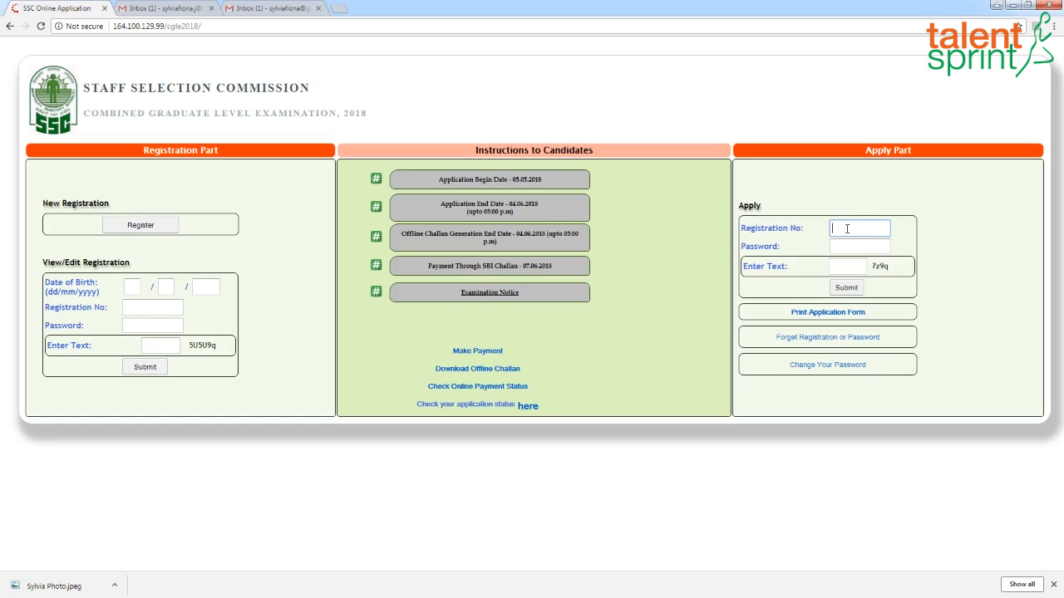
{"action": "left_click", "coordinate": [843, 247]}
{"action": "type", "text": "1234"}
{"action": "left_click", "coordinate": [849, 265]}
{"action": "type", "text": "7"}
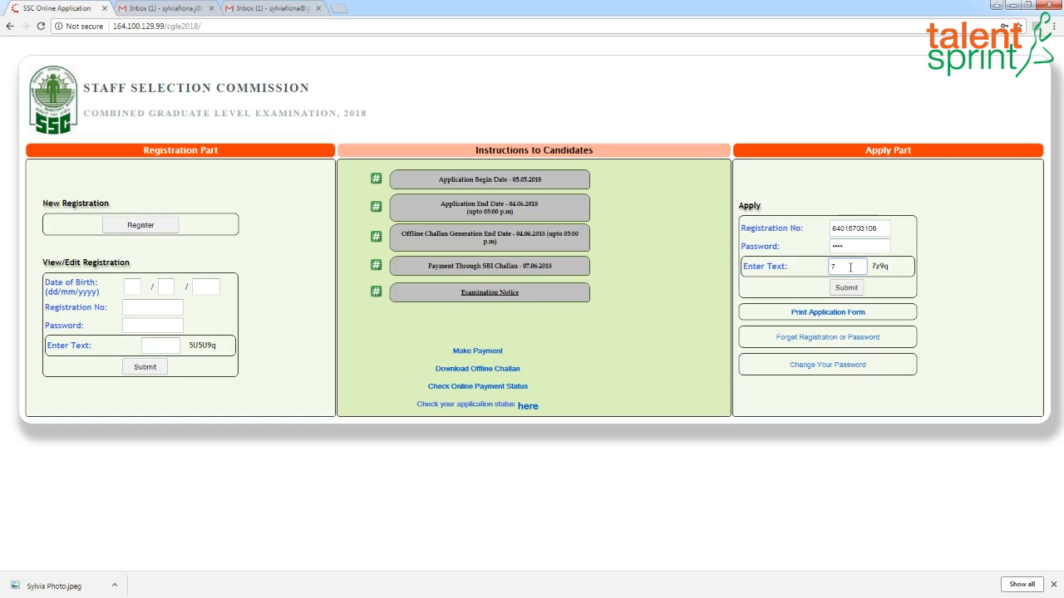
{"action": "type", "text": "z9q"}
{"action": "left_click", "coordinate": [849, 288]}
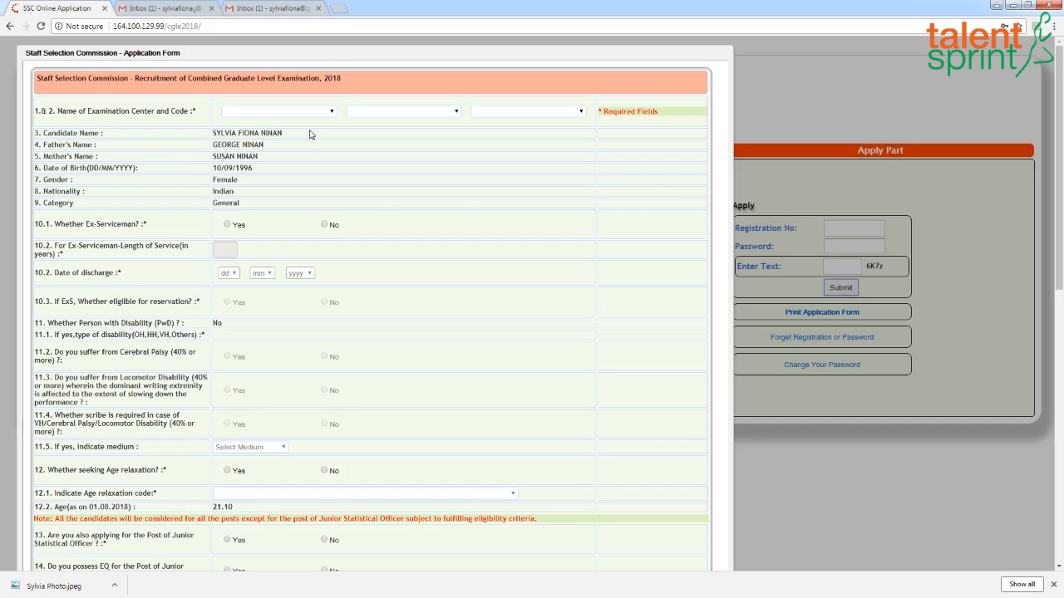
- Set the first examination centre choice to SR-Chennai(8201)
{"action": "left_click", "coordinate": [332, 112]}
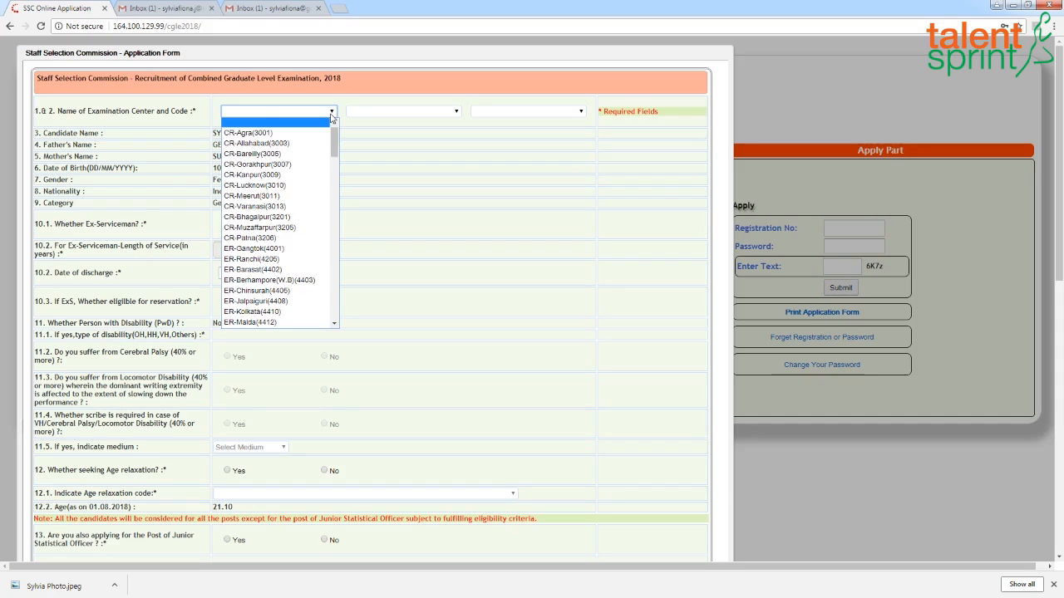
{"action": "key", "text": "Down"}
{"action": "key", "text": "Down"}
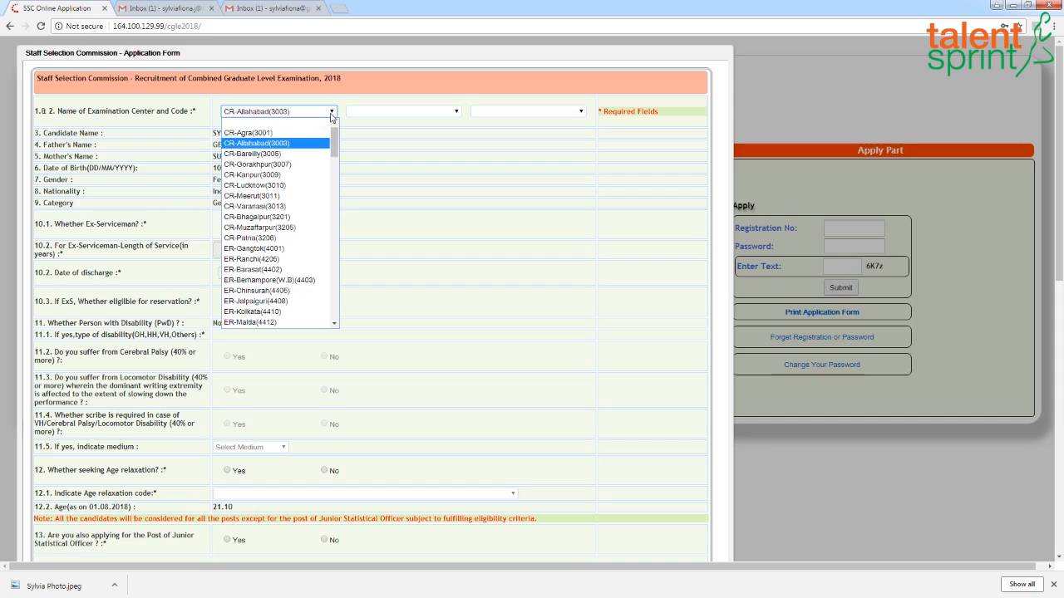
{"action": "left_click_drag", "start_coordinate": [334, 147], "coordinate": [347, 266]}
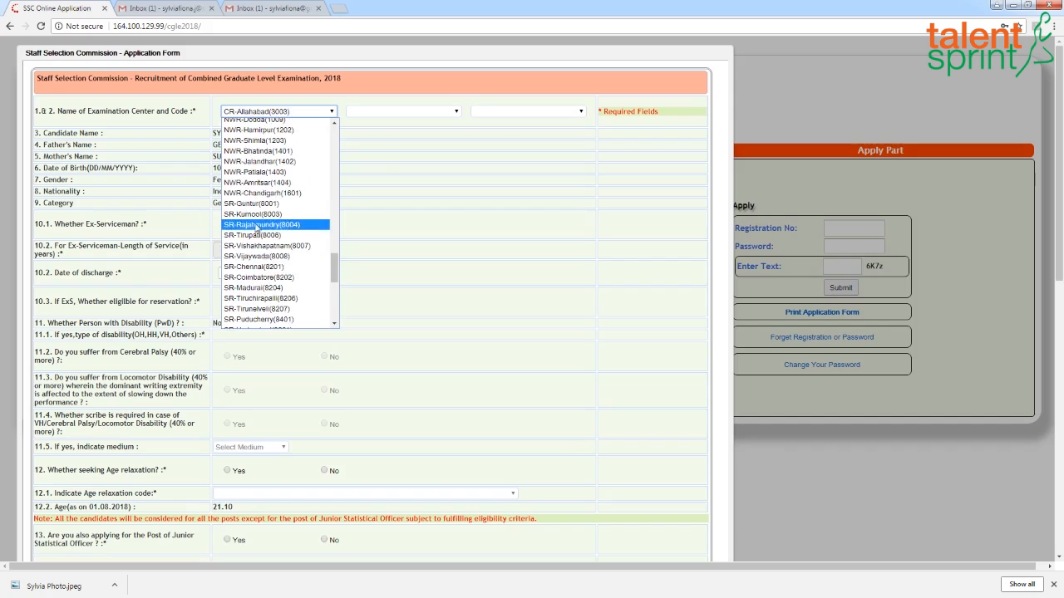
{"action": "left_click", "coordinate": [262, 267]}
- Set the second and third centre choices to SR-Hyderabad(8601) and SR-Vijaywada(8008)
{"action": "left_click", "coordinate": [455, 111]}
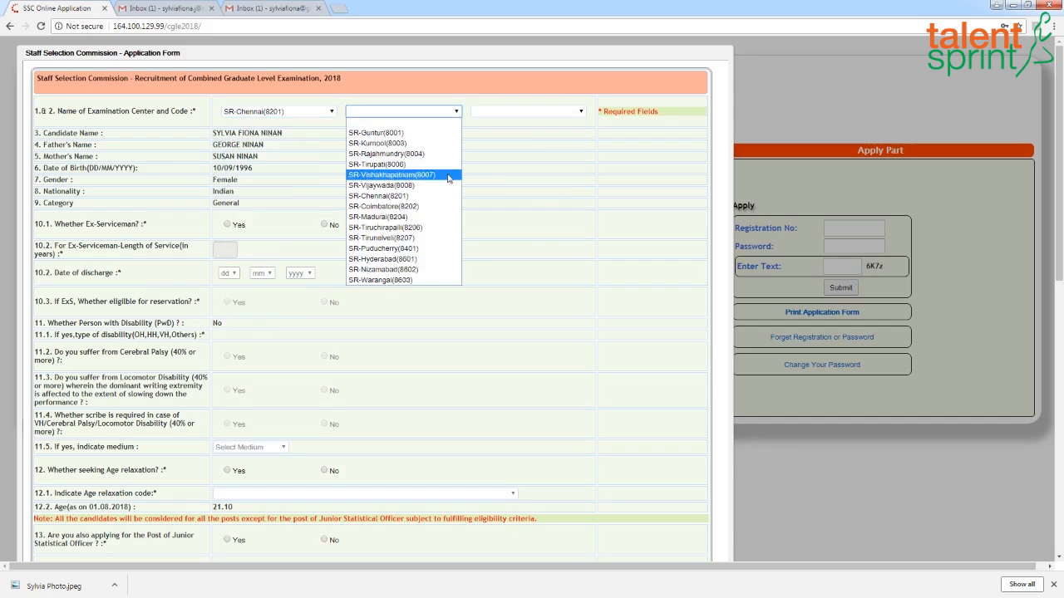
{"action": "left_click", "coordinate": [403, 260]}
{"action": "left_click", "coordinate": [581, 111]}
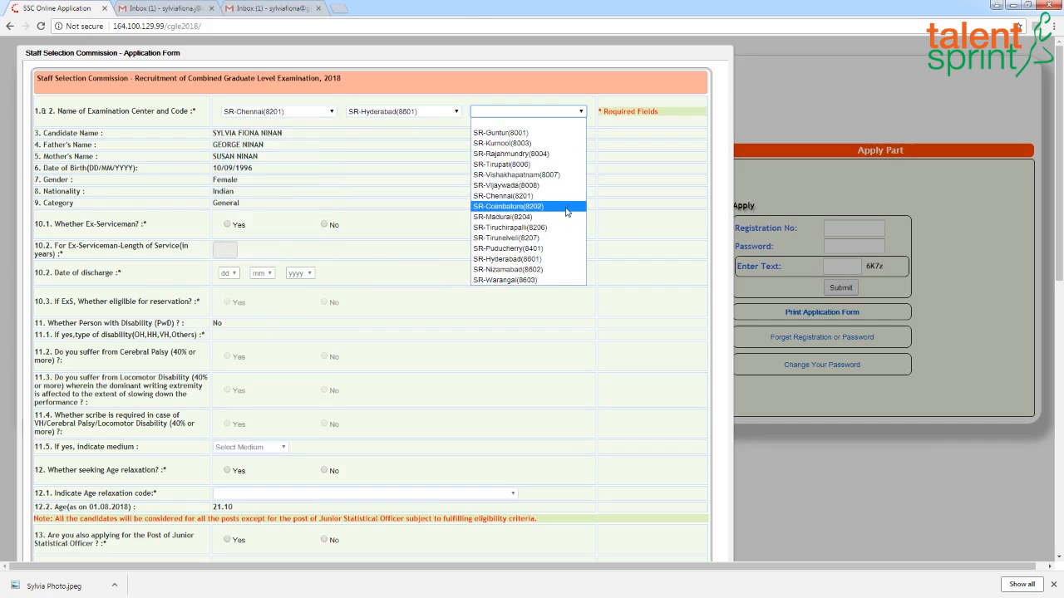
{"action": "left_click", "coordinate": [515, 185]}
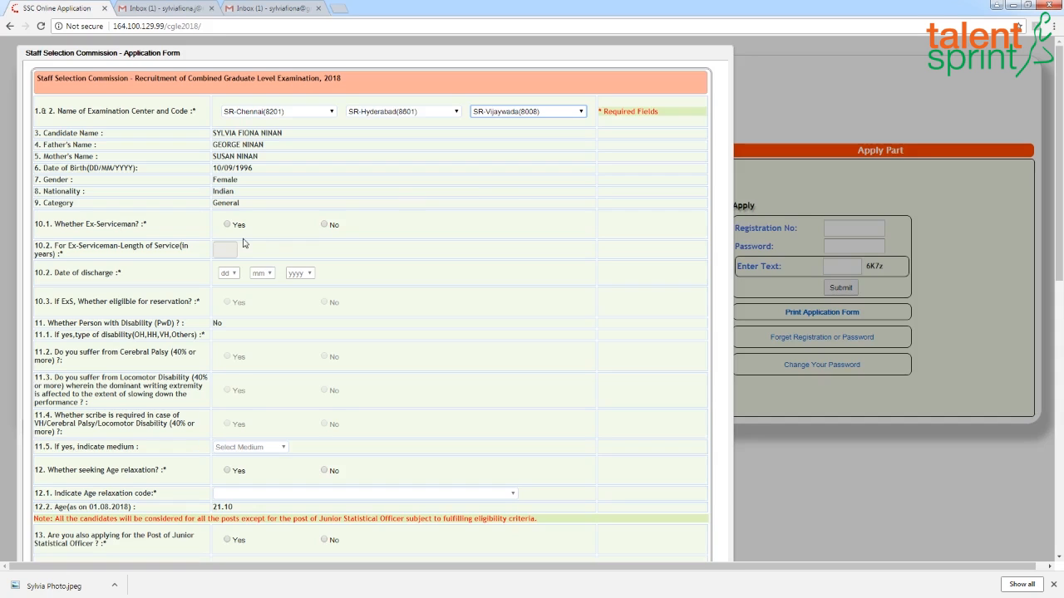
- Answer No to ex-serviceman and age relaxation, and Yes to the Junior Statistical Officer post and EQ questions
{"action": "left_click", "coordinate": [325, 225]}
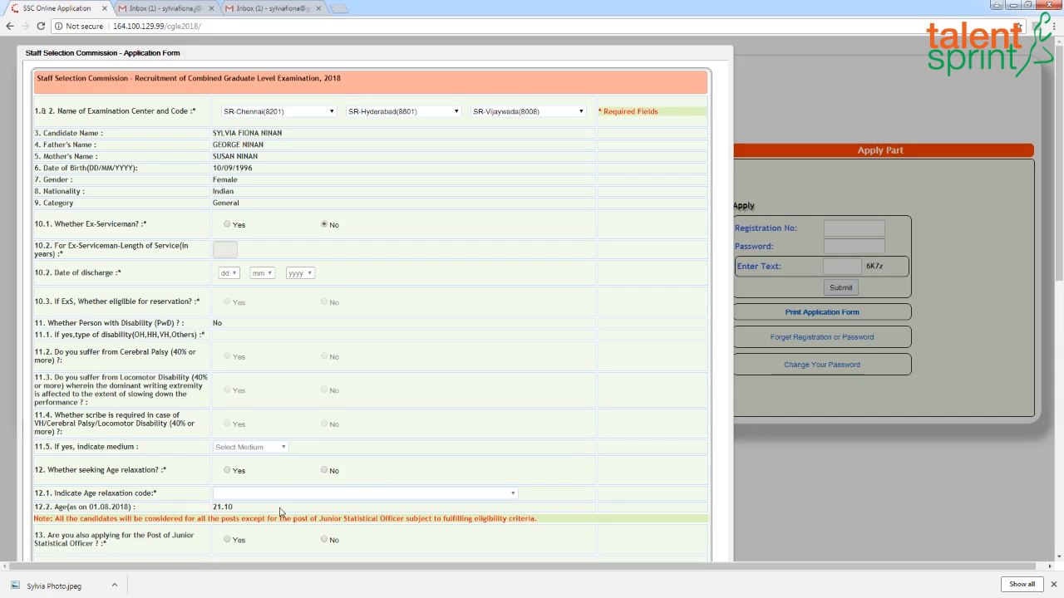
{"action": "left_click", "coordinate": [324, 471]}
{"action": "scroll", "coordinate": [624, 470], "scroll_direction": "down", "scroll_amount": 3}
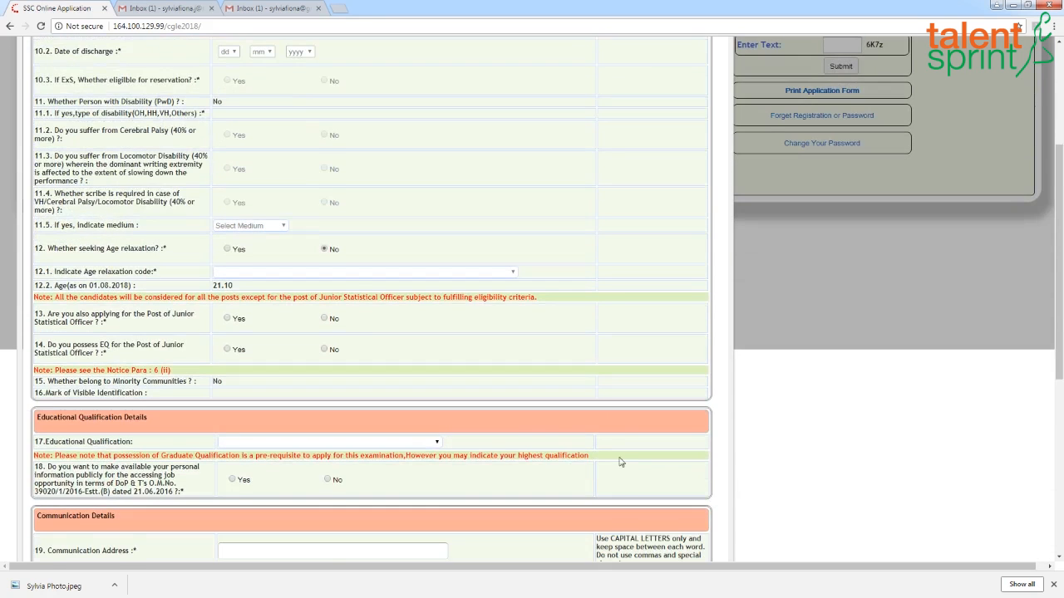
{"action": "scroll", "coordinate": [611, 416], "scroll_direction": "down", "scroll_amount": 1}
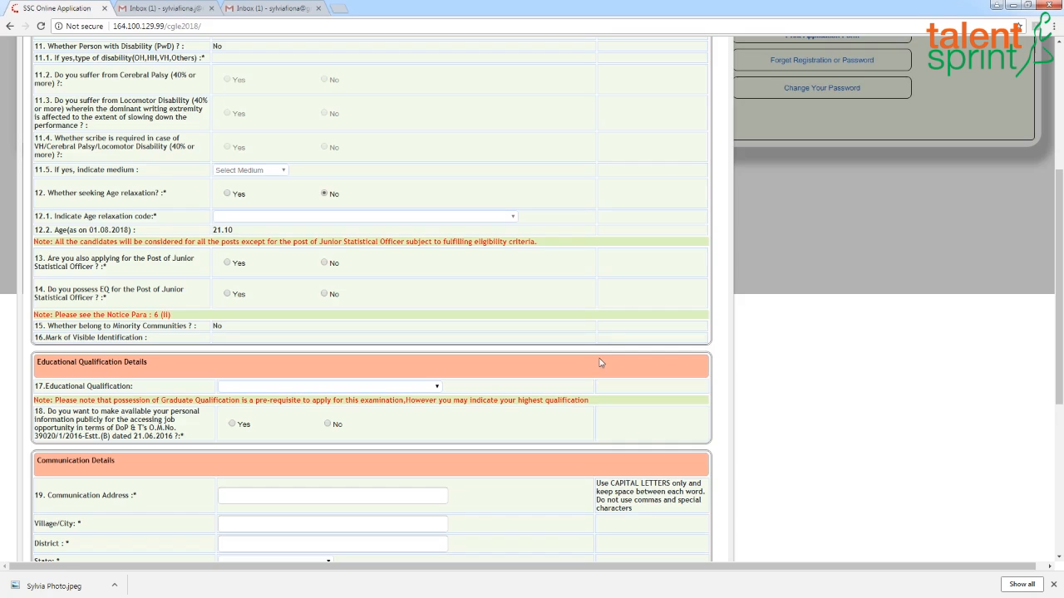
{"action": "left_click", "coordinate": [227, 263]}
{"action": "left_click", "coordinate": [228, 295]}
- Set the educational qualification to B. Tech
{"action": "scroll", "coordinate": [302, 361], "scroll_direction": "down", "scroll_amount": 2}
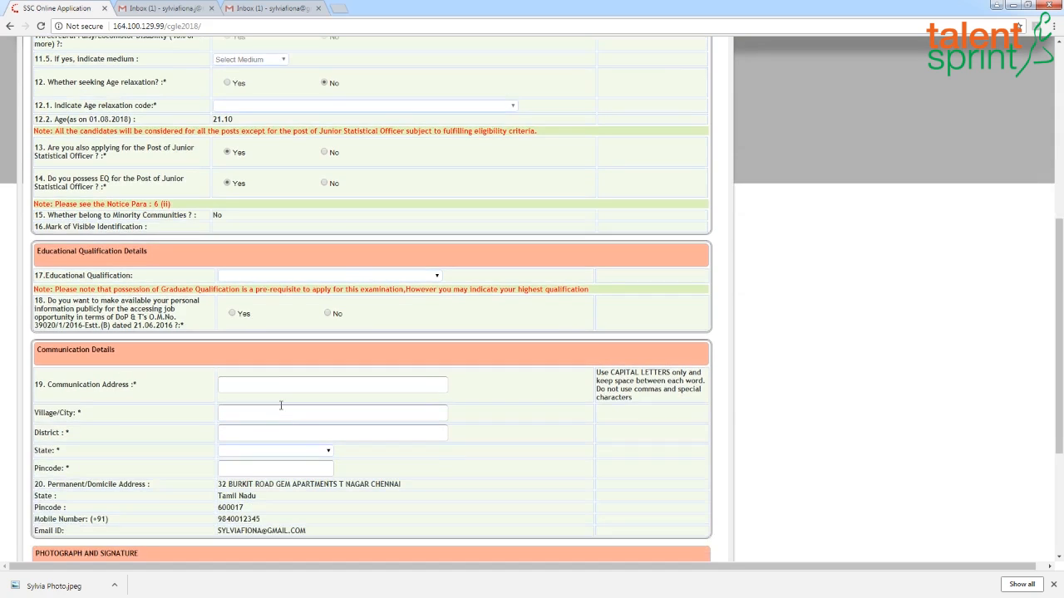
{"action": "left_click", "coordinate": [438, 277]}
{"action": "left_click", "coordinate": [269, 401]}
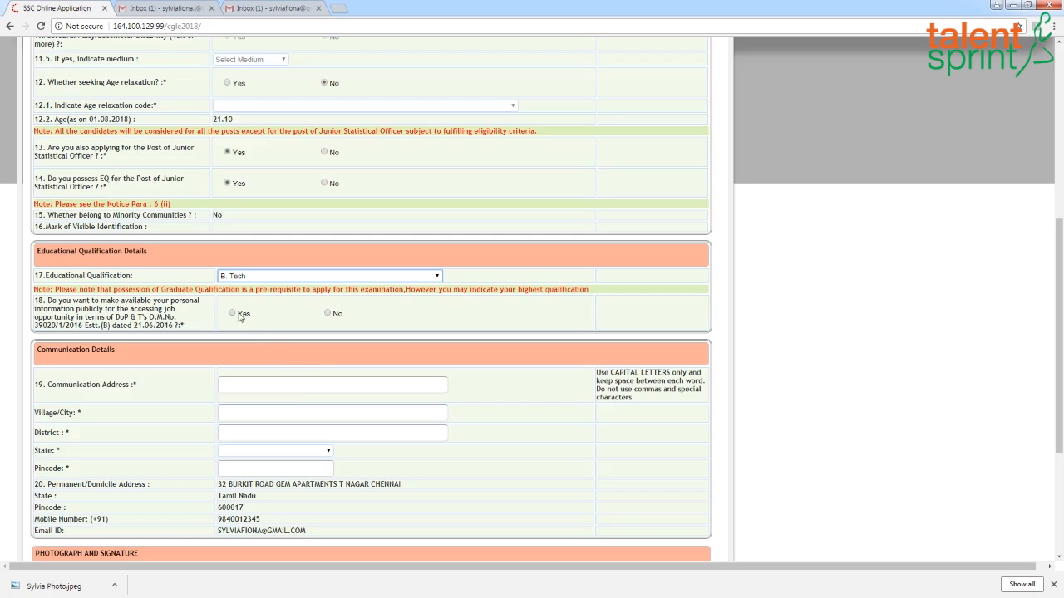
{"action": "left_click", "coordinate": [327, 314]}
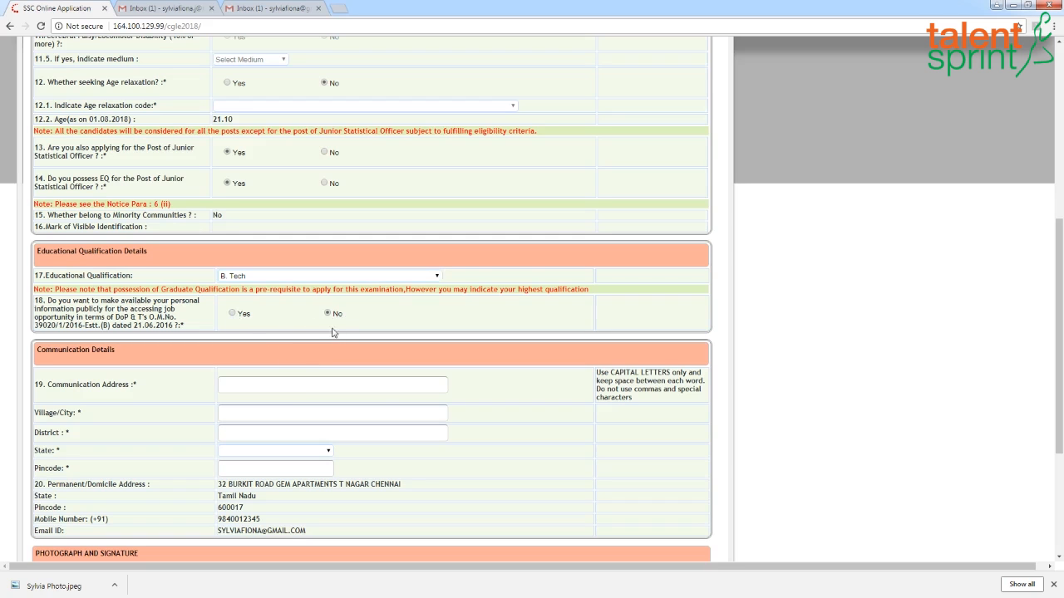
{"action": "scroll", "coordinate": [443, 427], "scroll_direction": "down", "scroll_amount": 1}
{"action": "left_click", "coordinate": [287, 275]}
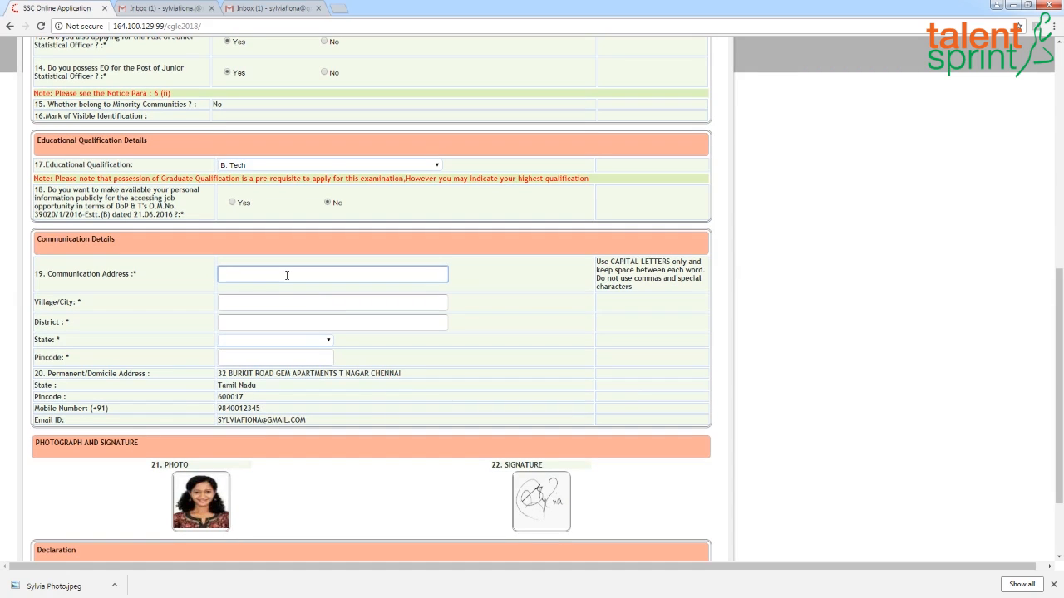
{"action": "key", "text": "Left"}
{"action": "key", "text": "Left"}
{"action": "key", "text": "Left"}
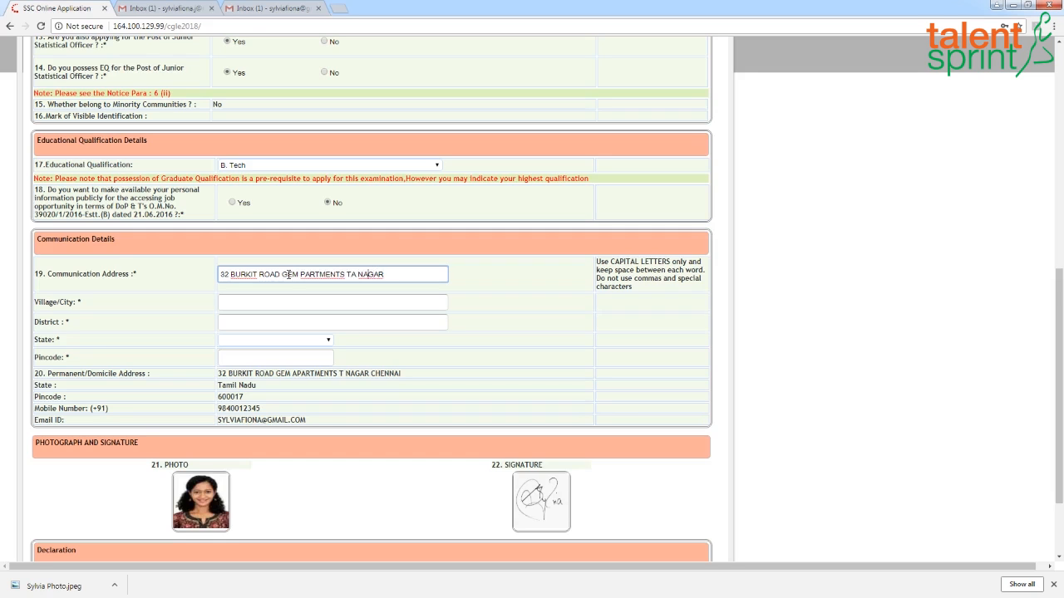
{"action": "key", "text": "BackSpace"}
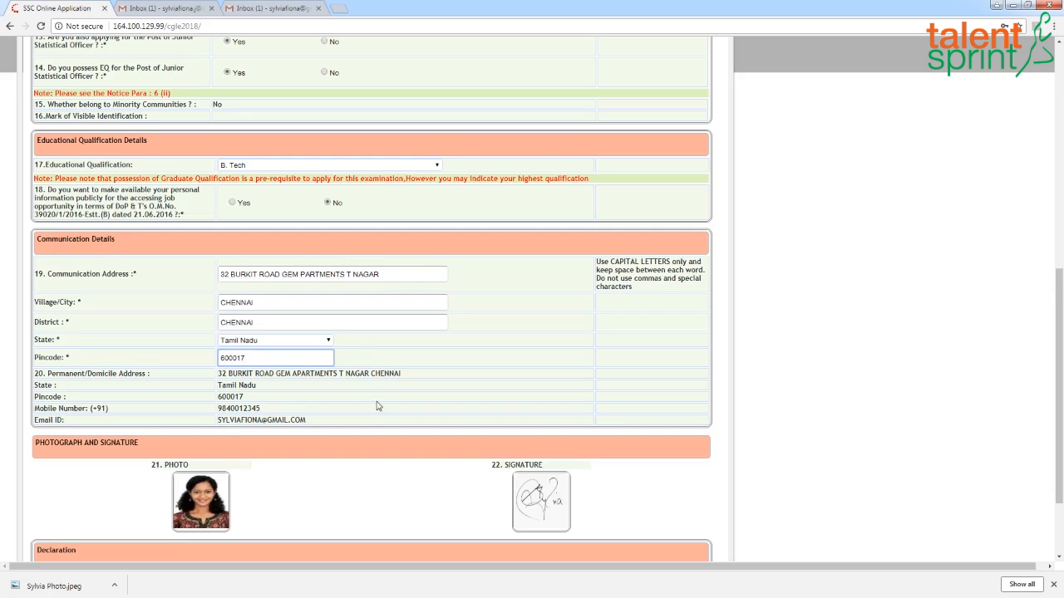
- Accept the declaration and try submitting the form with the verification text oz
{"action": "scroll", "coordinate": [378, 407], "scroll_direction": "down", "scroll_amount": 2}
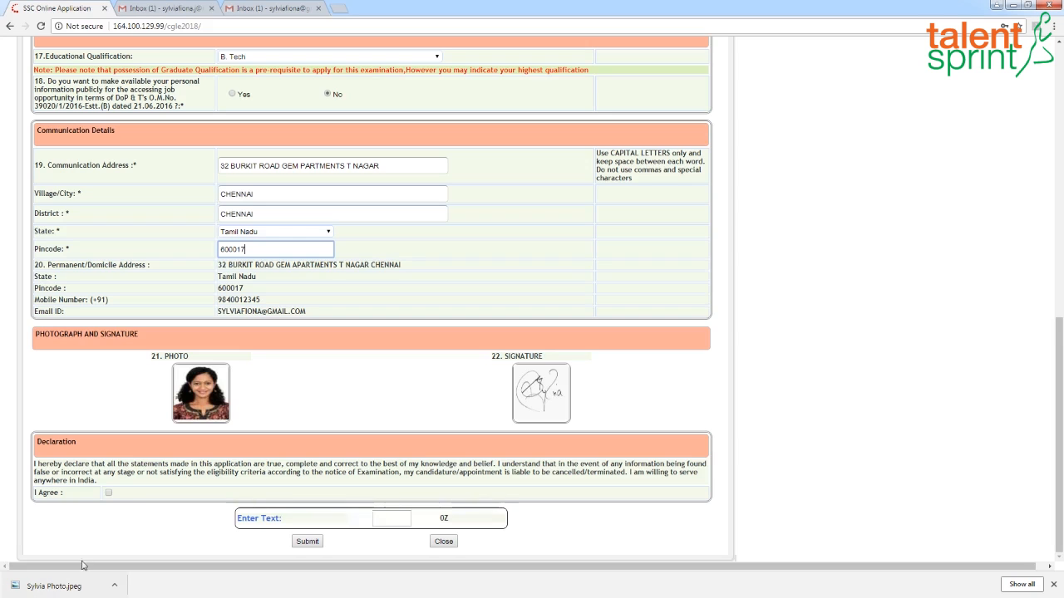
{"action": "left_click", "coordinate": [108, 493]}
{"action": "left_click", "coordinate": [389, 516]}
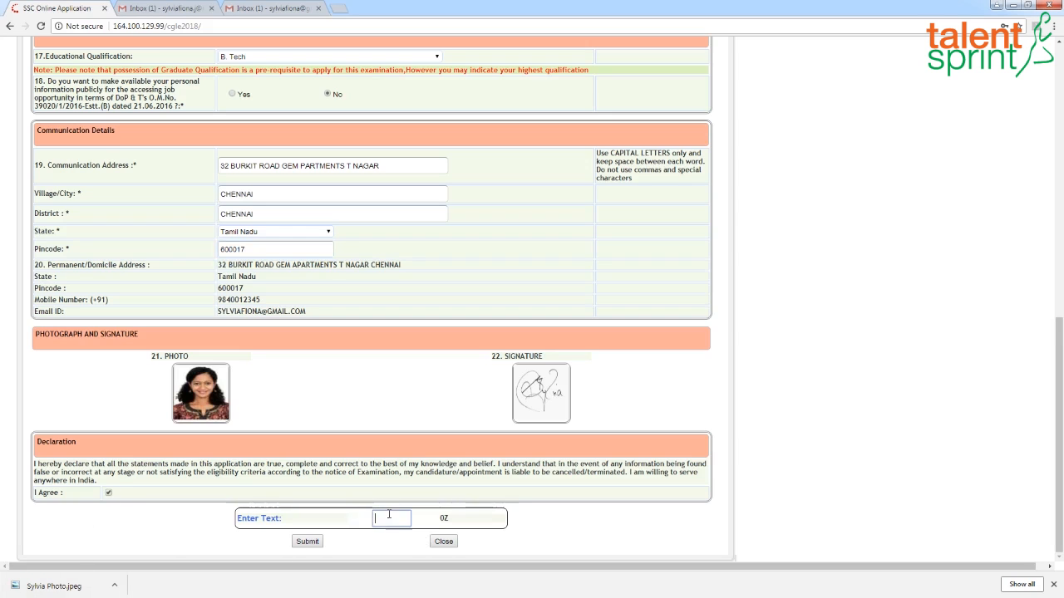
{"action": "type", "text": "oz"}
{"action": "left_click", "coordinate": [309, 543]}
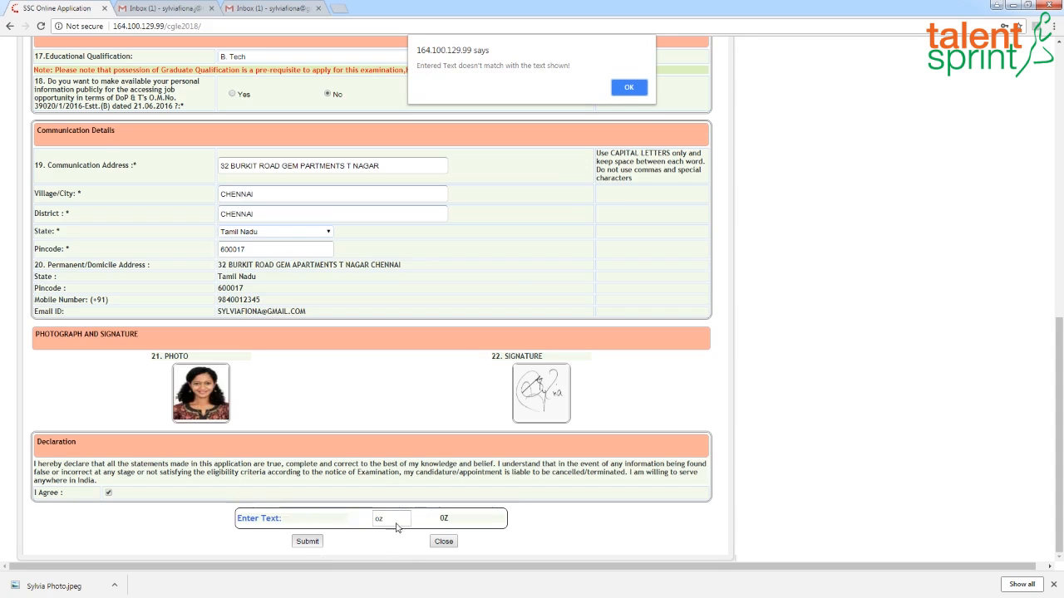
{"action": "left_click", "coordinate": [628, 88]}
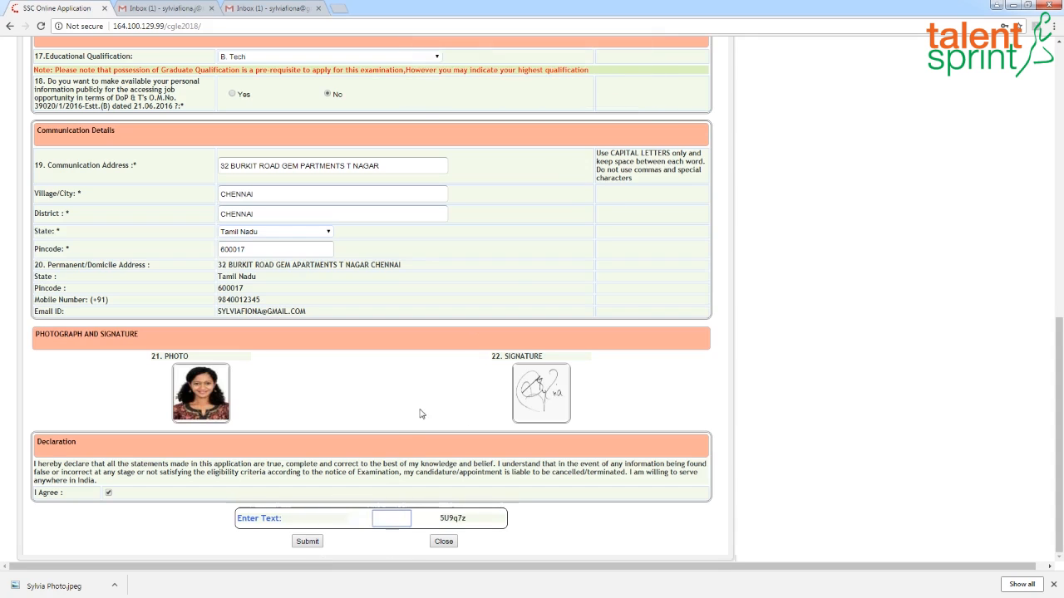
- Enter the verification text 5U9q7z and submit the application form
{"action": "type", "text": "5"}
{"action": "type", "text": "U9q7z"}
{"action": "left_click", "coordinate": [308, 541]}
- Review the application preview and make the final submission, confirming both dialogs
{"action": "scroll", "coordinate": [472, 381], "scroll_direction": "down", "scroll_amount": 5}
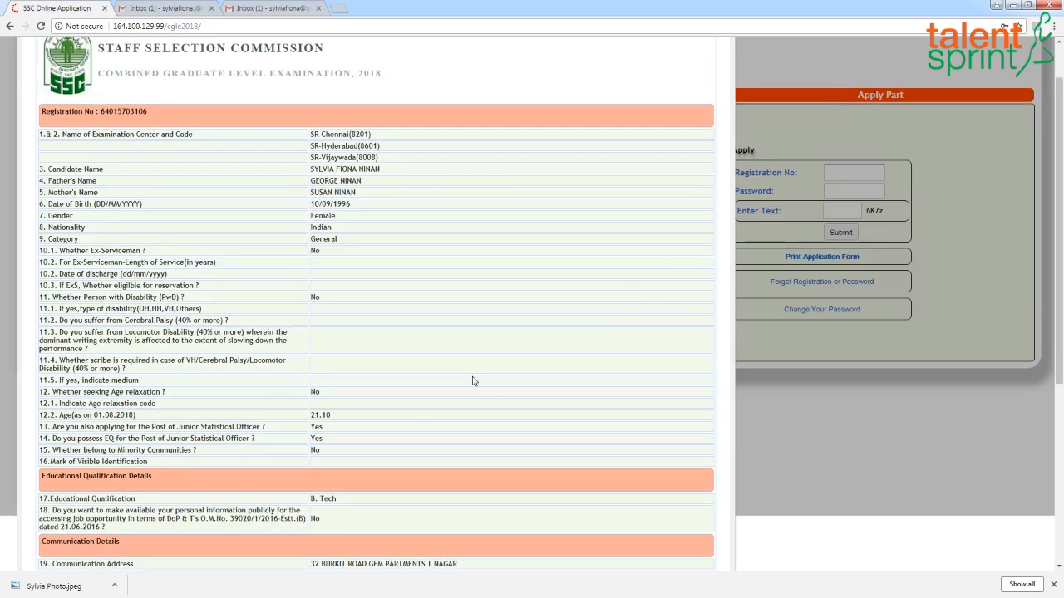
{"action": "scroll", "coordinate": [472, 380], "scroll_direction": "down", "scroll_amount": 1}
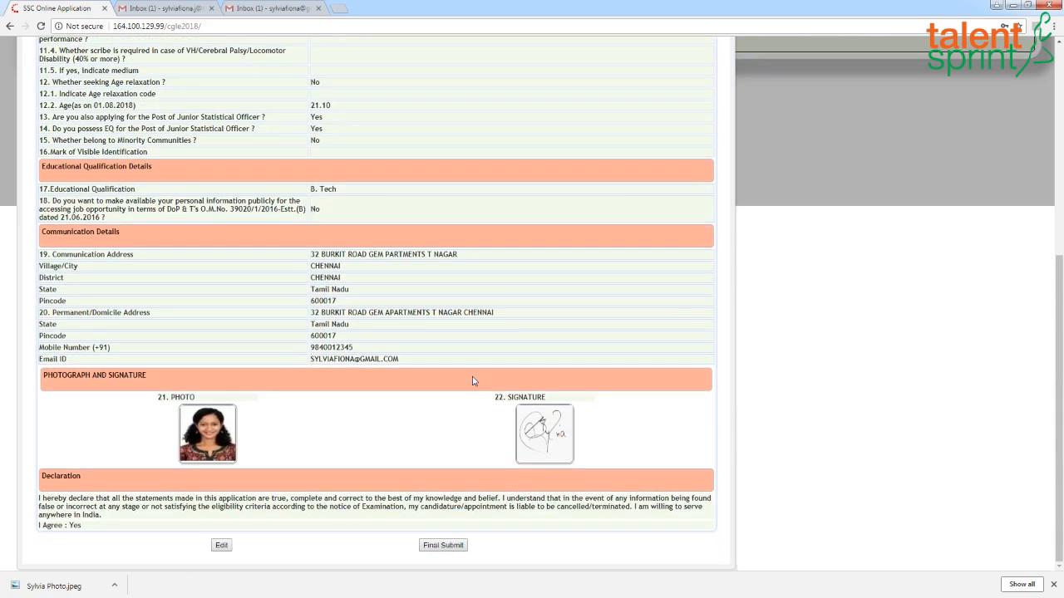
{"action": "scroll", "coordinate": [489, 402], "scroll_direction": "up", "scroll_amount": 6}
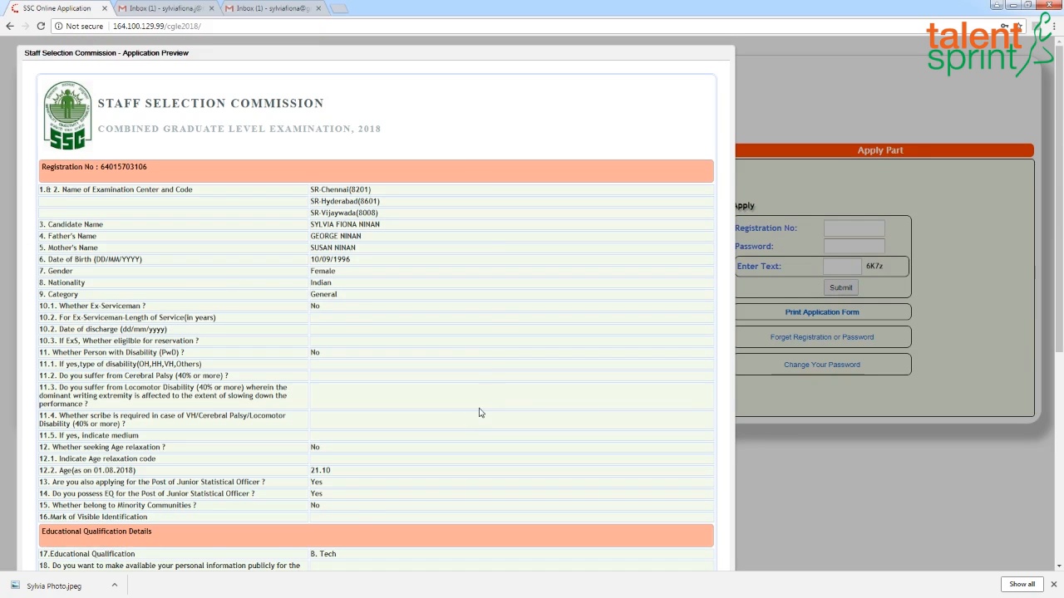
{"action": "scroll", "coordinate": [473, 415], "scroll_direction": "down", "scroll_amount": 5}
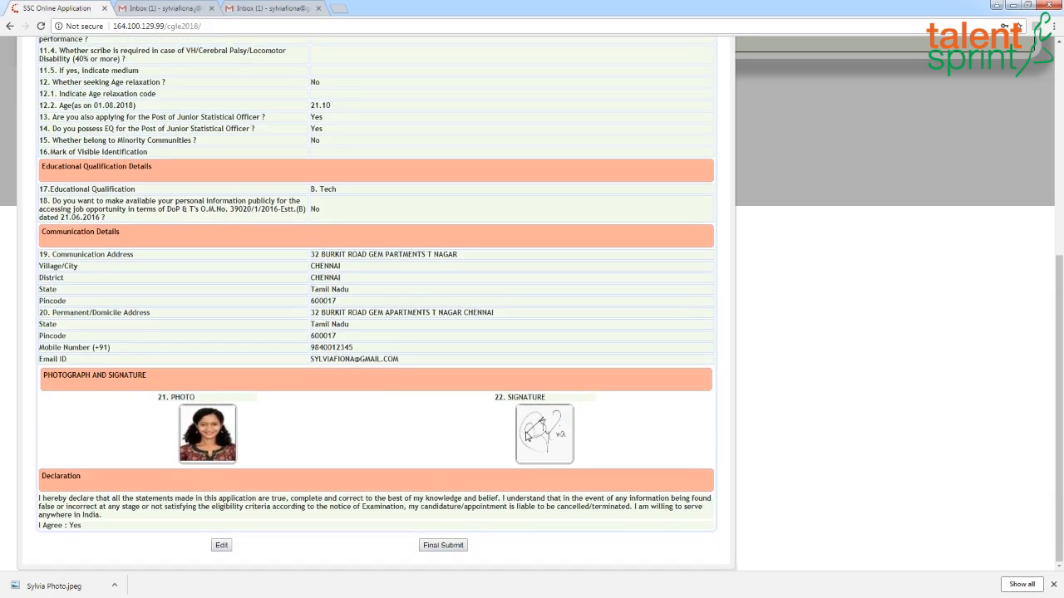
{"action": "left_click", "coordinate": [442, 545]}
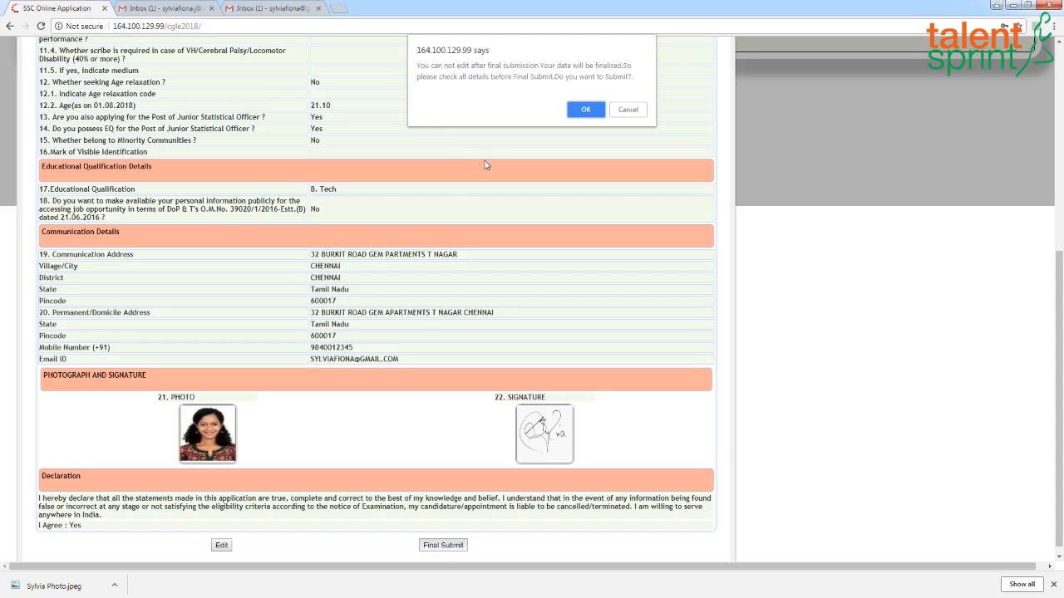
{"action": "left_click", "coordinate": [593, 109]}
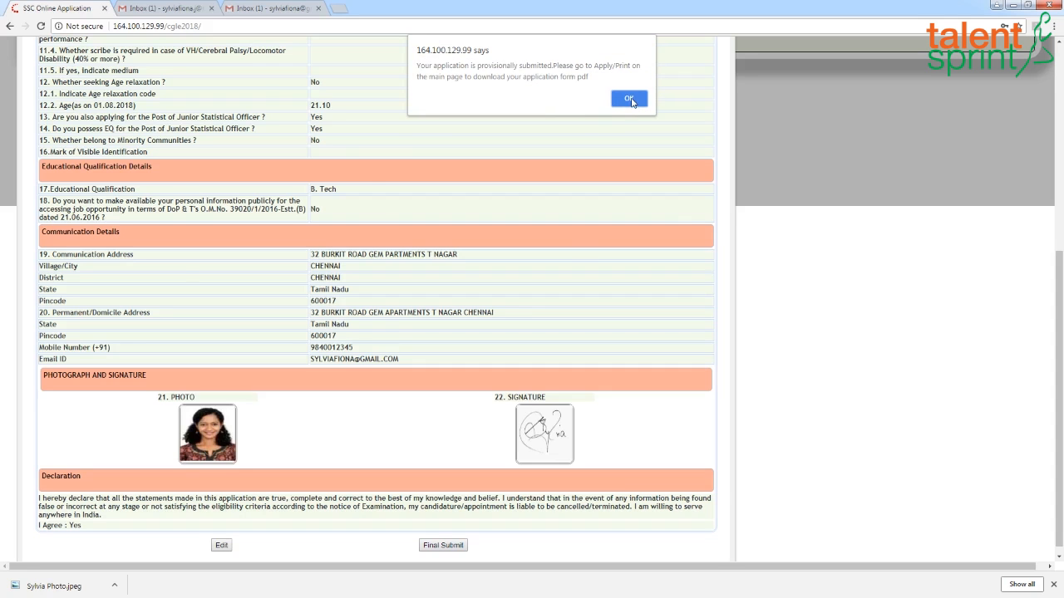
{"action": "left_click", "coordinate": [630, 101]}
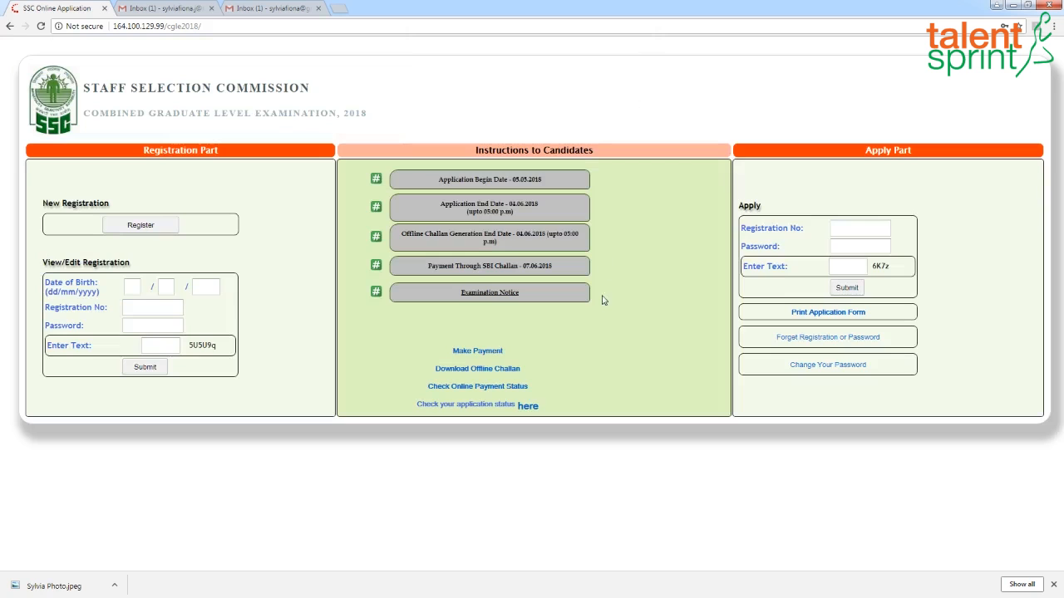
- Open Make Payment and log in with the registration number, the account password and verification text C7B5F9
{"action": "left_click", "coordinate": [486, 352]}
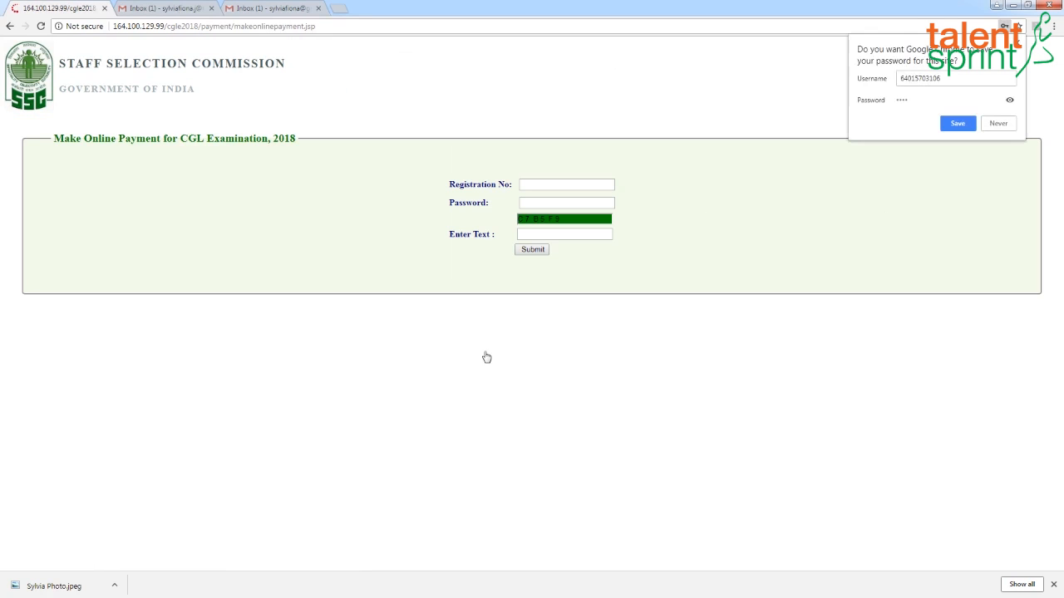
{"action": "left_click", "coordinate": [527, 182]}
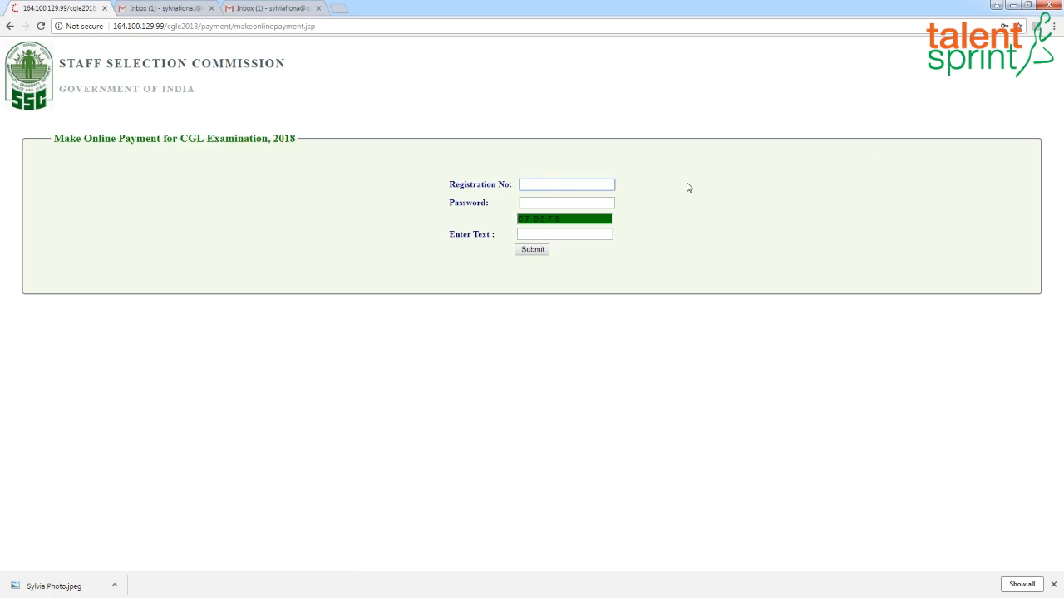
{"action": "left_click", "coordinate": [582, 204]}
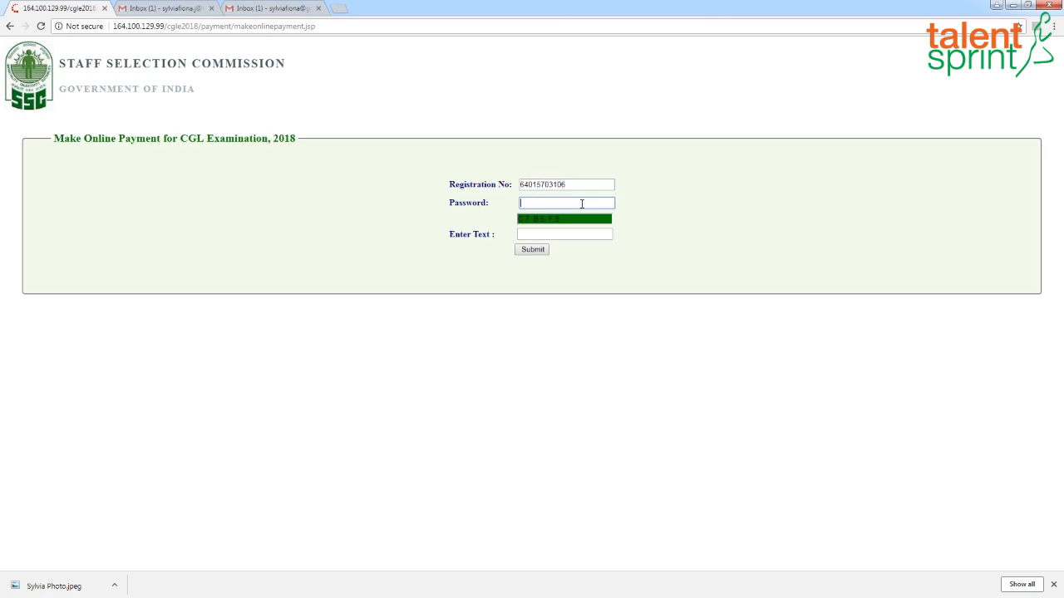
{"action": "type", "text": "****"}
{"action": "left_click", "coordinate": [553, 235]}
{"action": "type", "text": "C7B"}
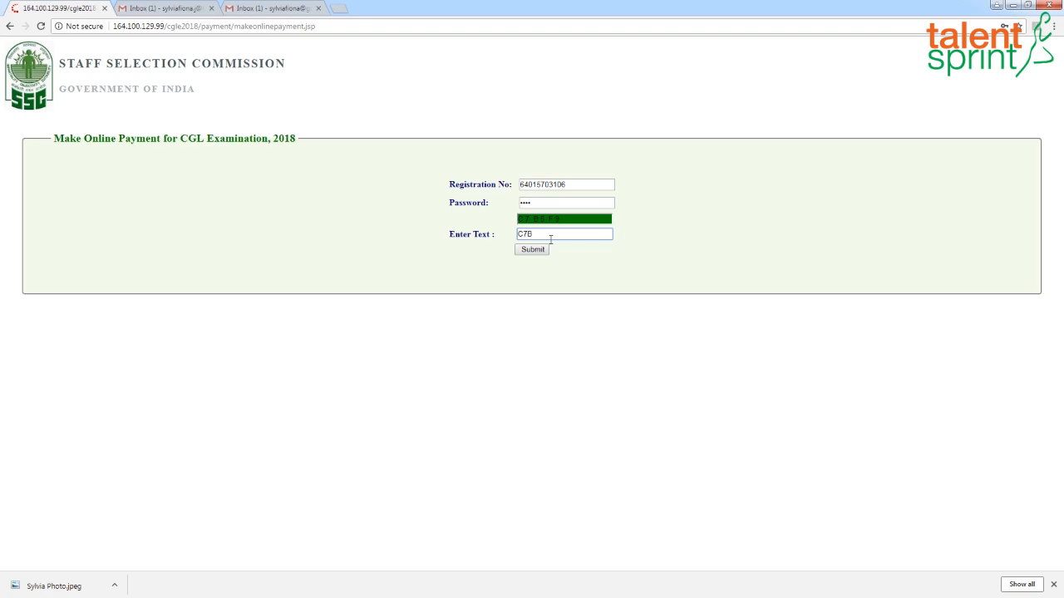
{"action": "type", "text": "5F9"}
{"action": "left_click", "coordinate": [533, 250]}
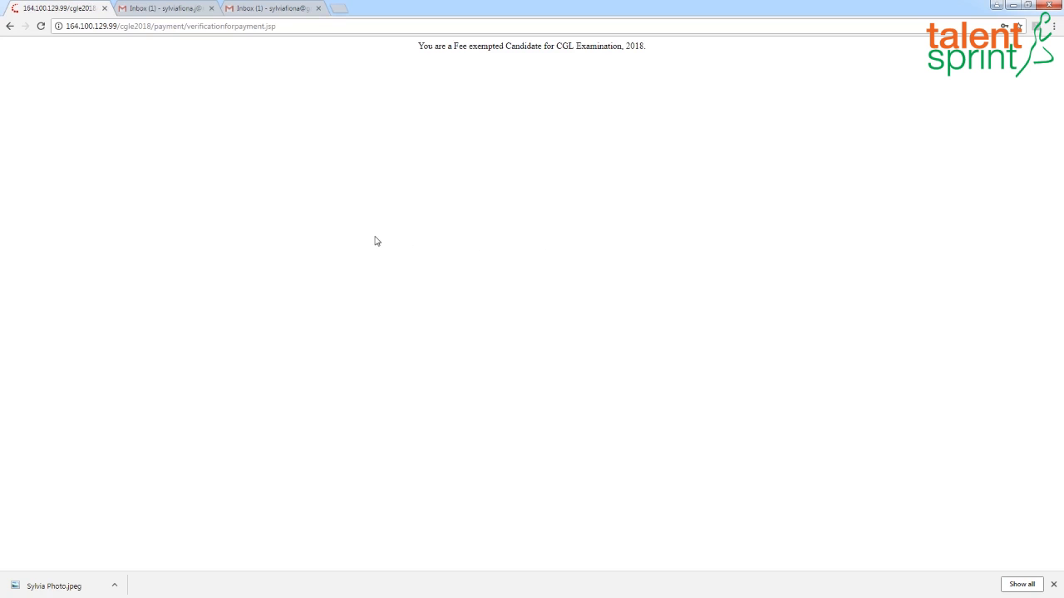
- Return to the home page, open Print Application Form and log in with the registration number, password and text 2NPNVR
{"action": "left_click", "coordinate": [9, 27]}
{"action": "left_click", "coordinate": [9, 27]}
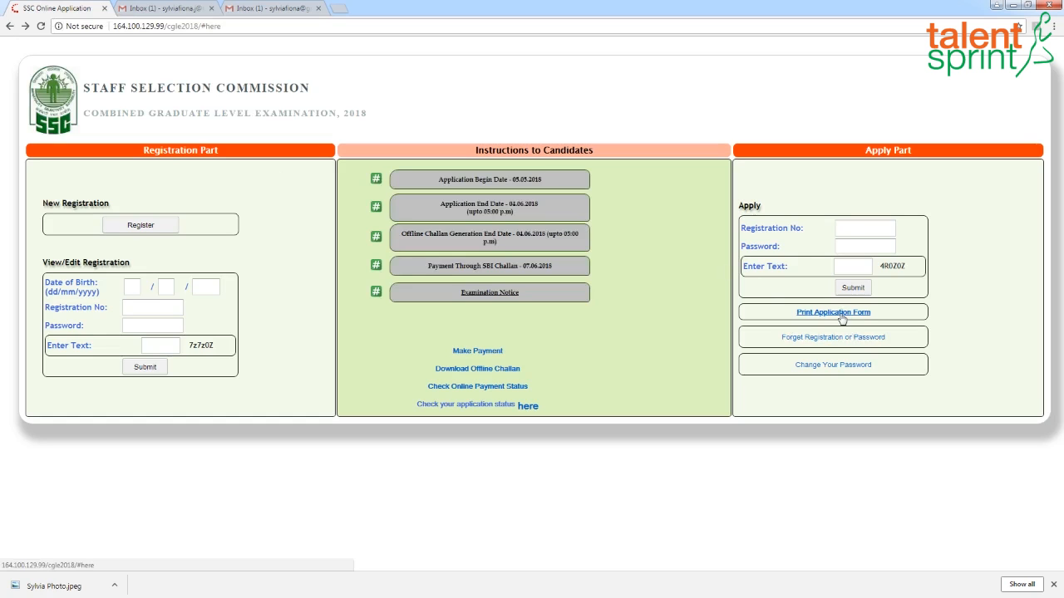
{"action": "left_click", "coordinate": [842, 318]}
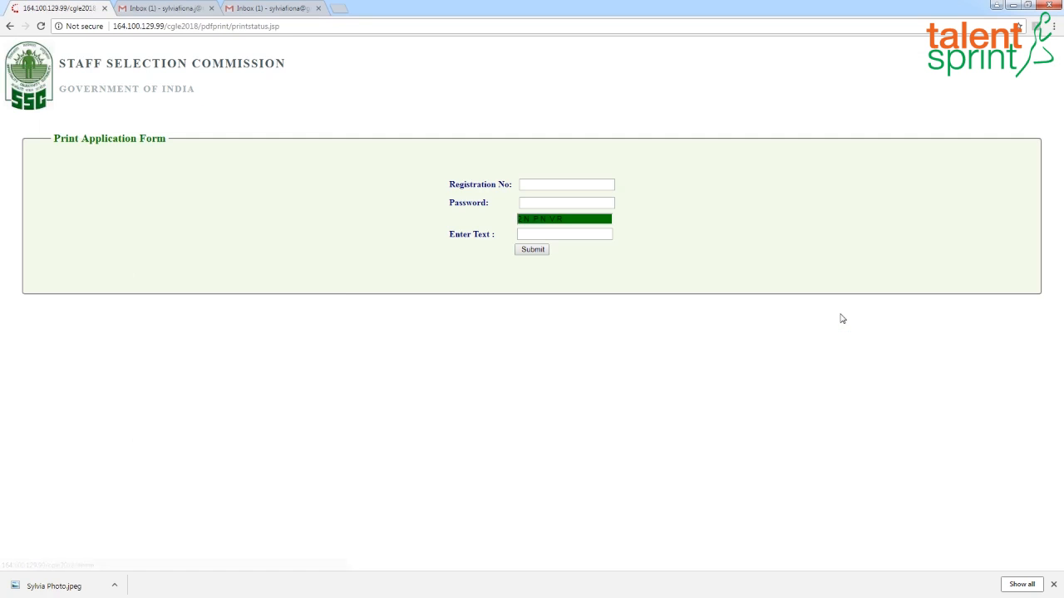
{"action": "left_click", "coordinate": [550, 185]}
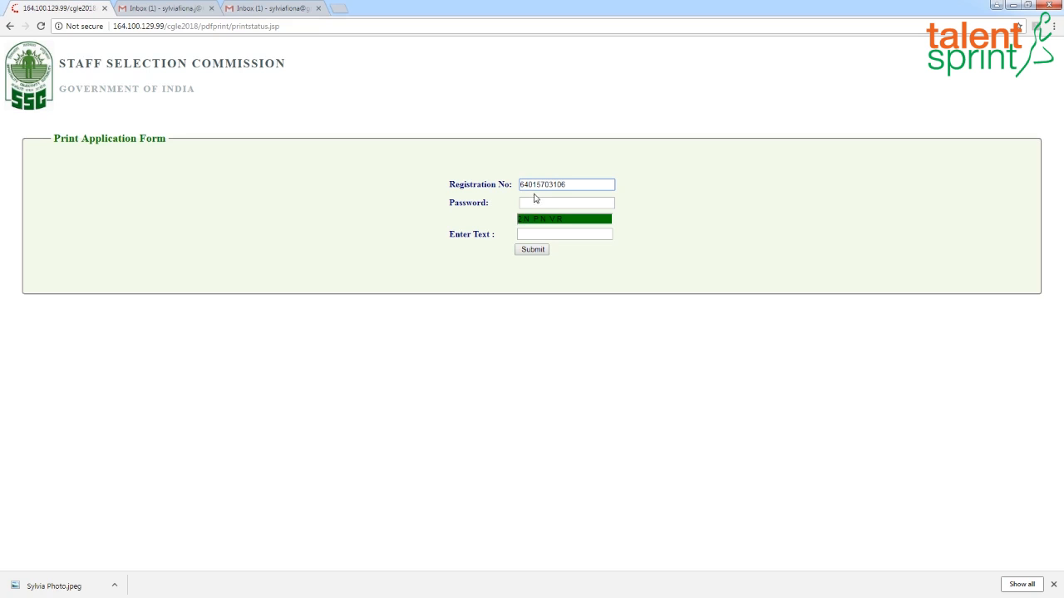
{"action": "left_click", "coordinate": [527, 204]}
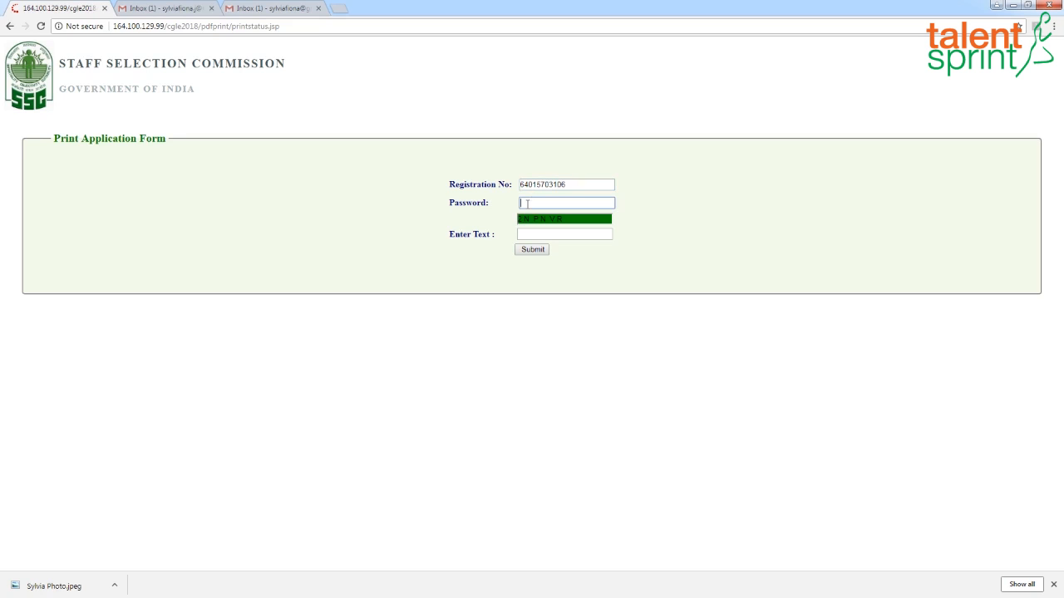
{"action": "type", "text": "***"}
{"action": "left_click", "coordinate": [555, 234]}
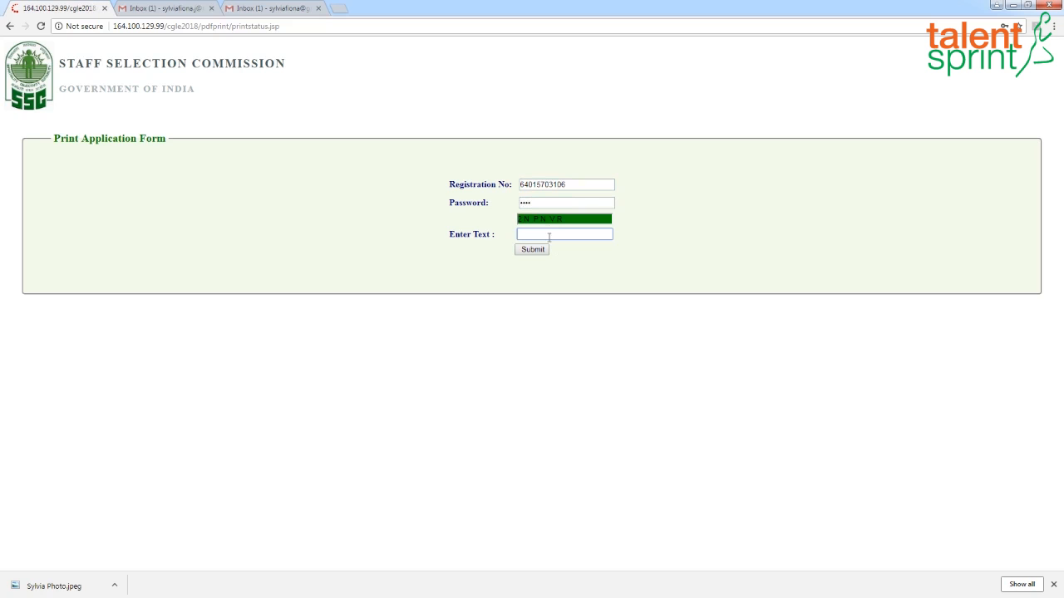
{"action": "type", "text": "2NPNVR"}
{"action": "left_click", "coordinate": [535, 250]}
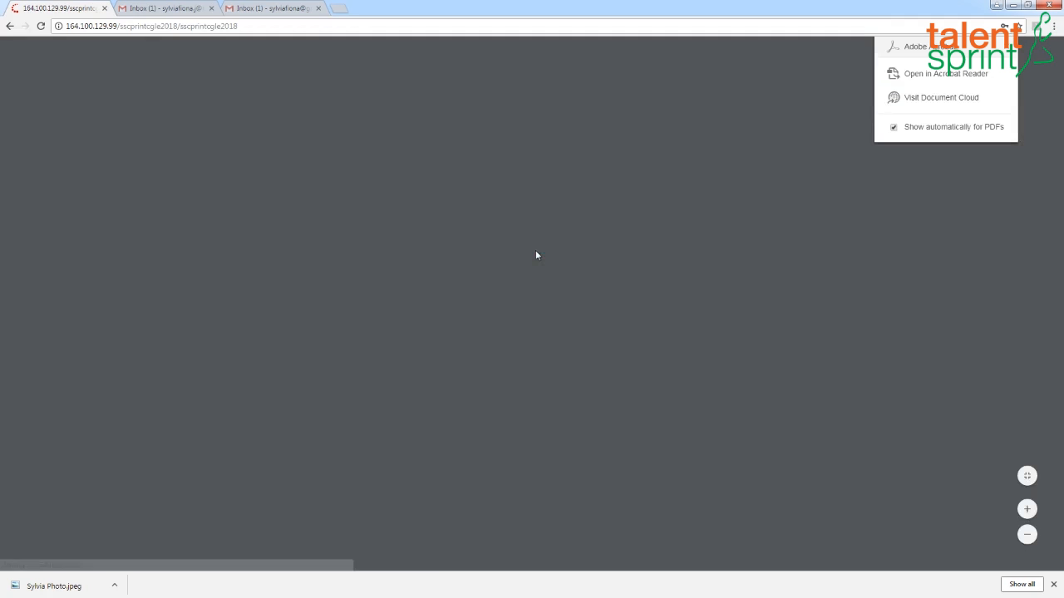